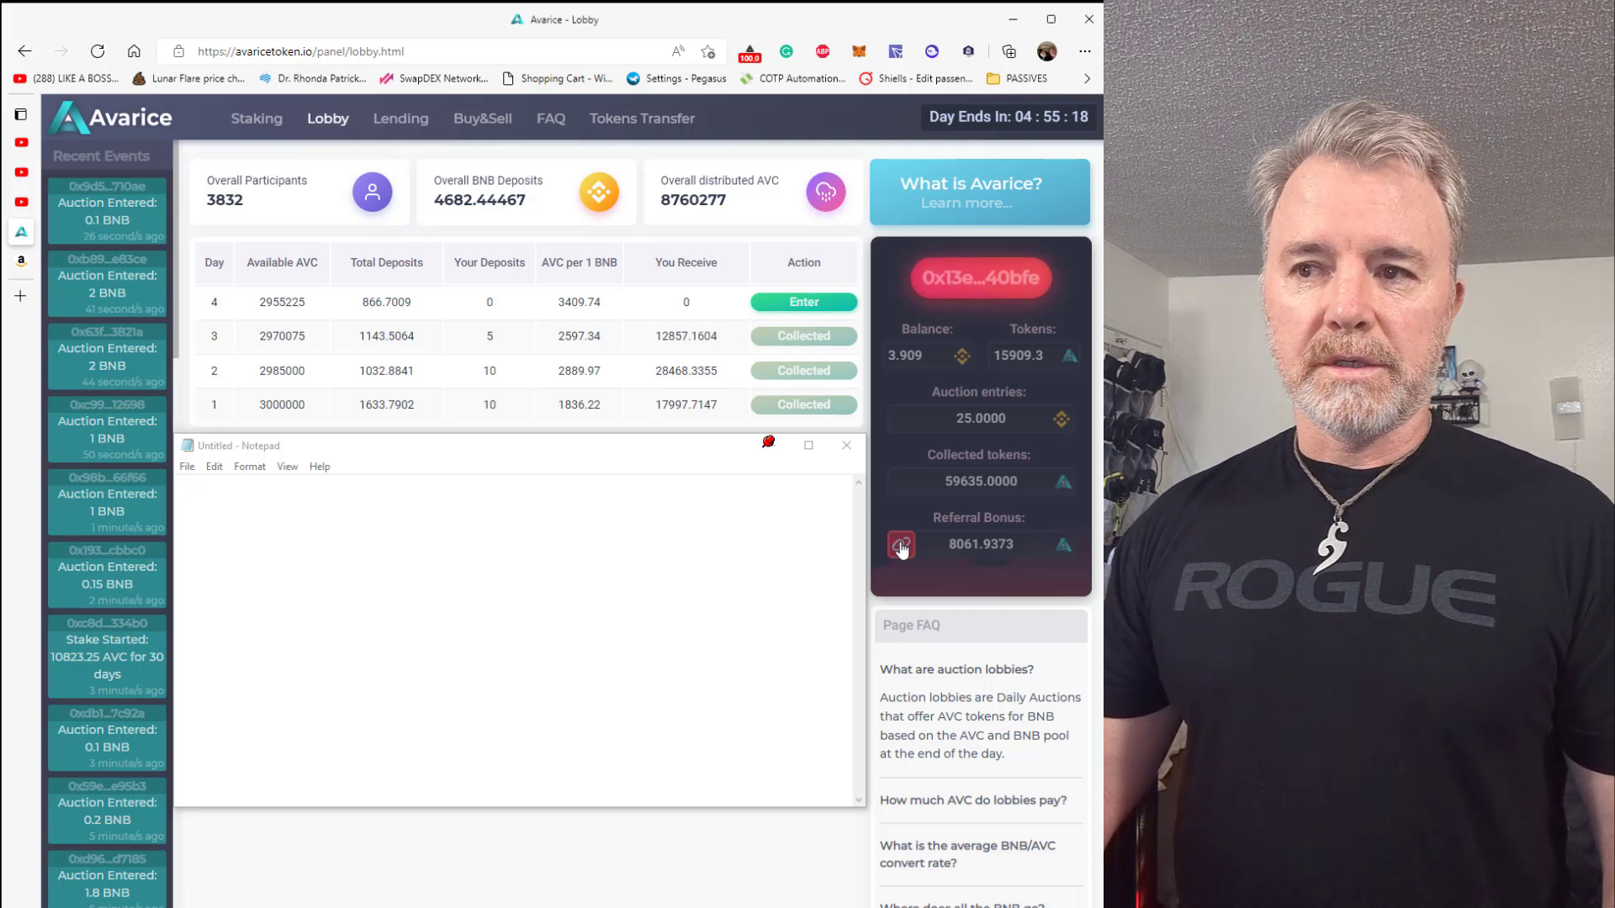
Paste the avaricetoken.io/?r= referral link into Notepad and select the wallet address after ?r=.
{"action": "left_click", "coordinate": [449, 526]}
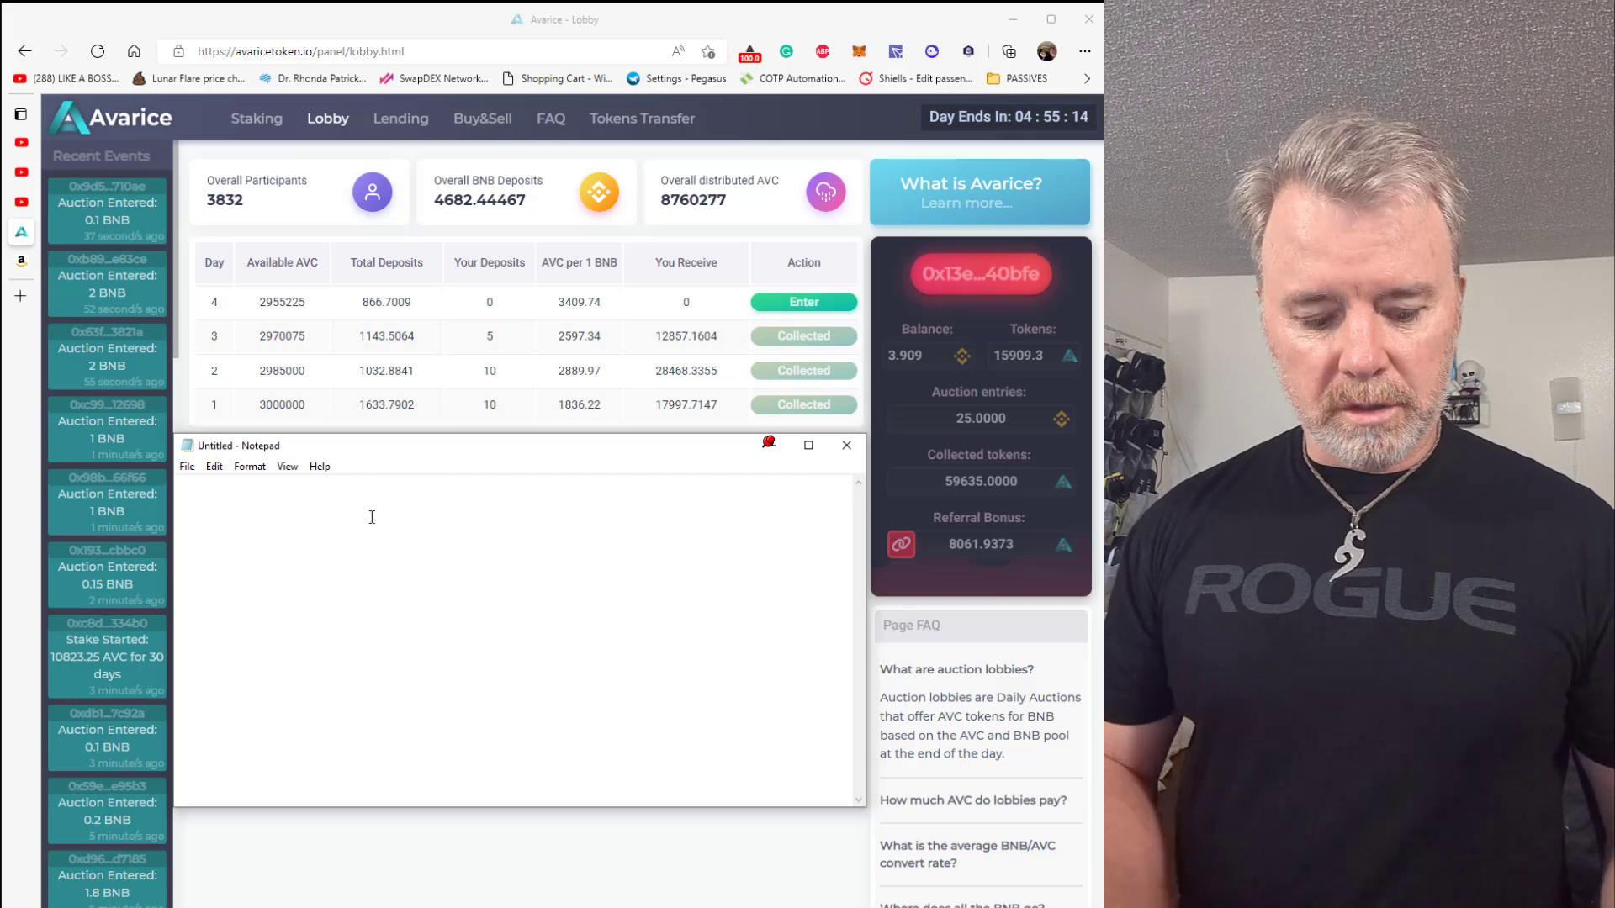
{"action": "key", "text": "ctrl+v"}
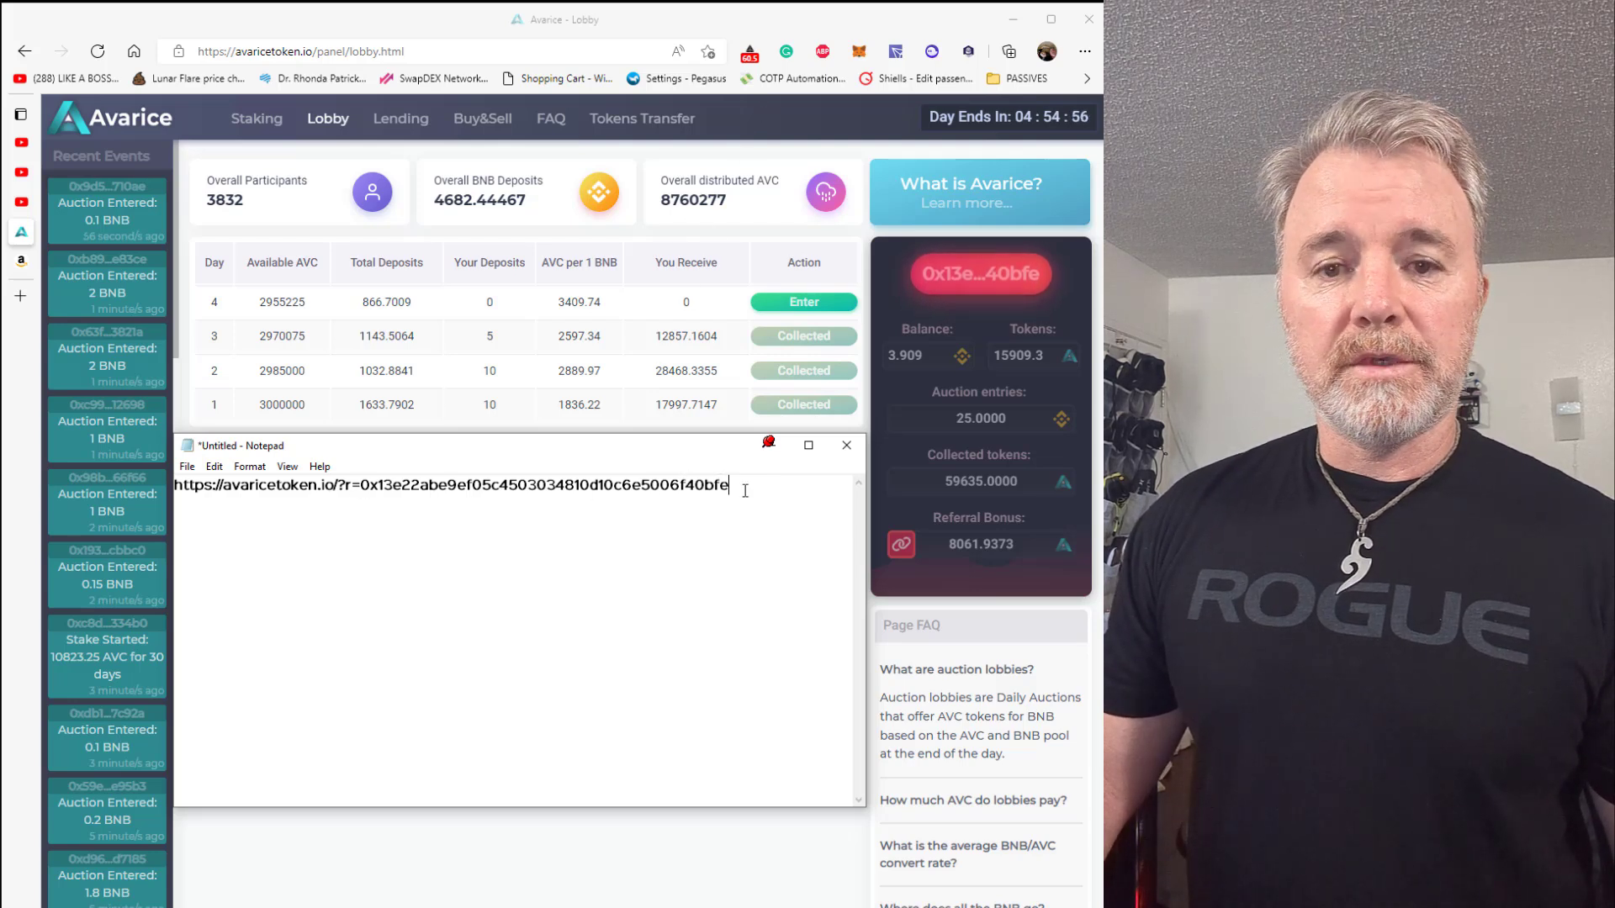
{"action": "left_click_drag", "start_coordinate": [745, 491], "coordinate": [362, 485]}
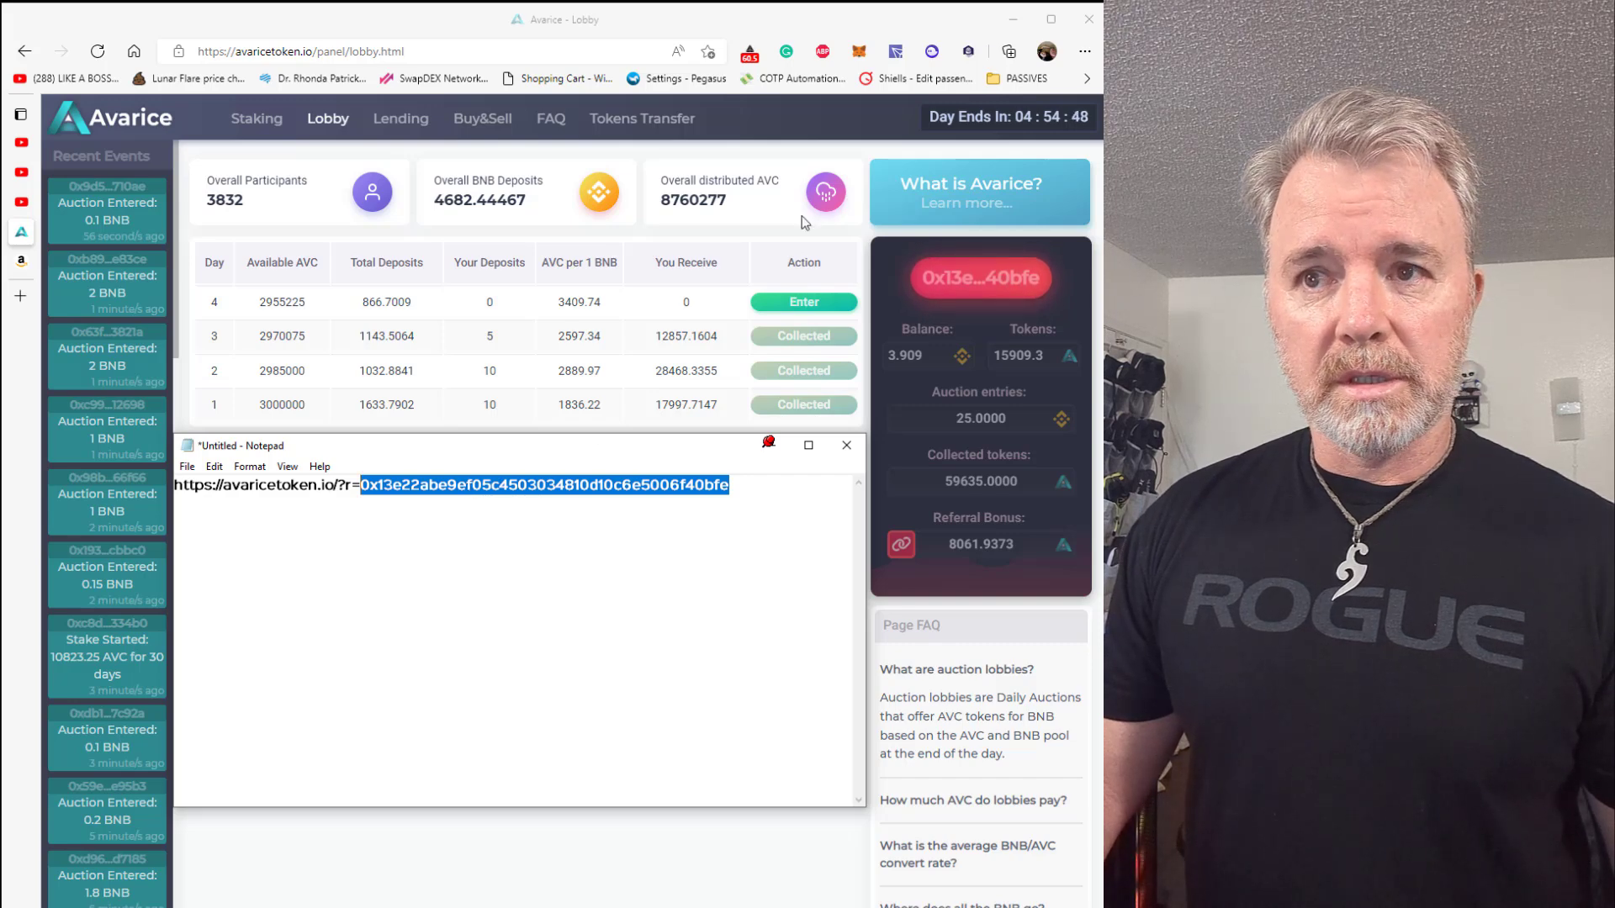
{"action": "left_click", "coordinate": [856, 52]}
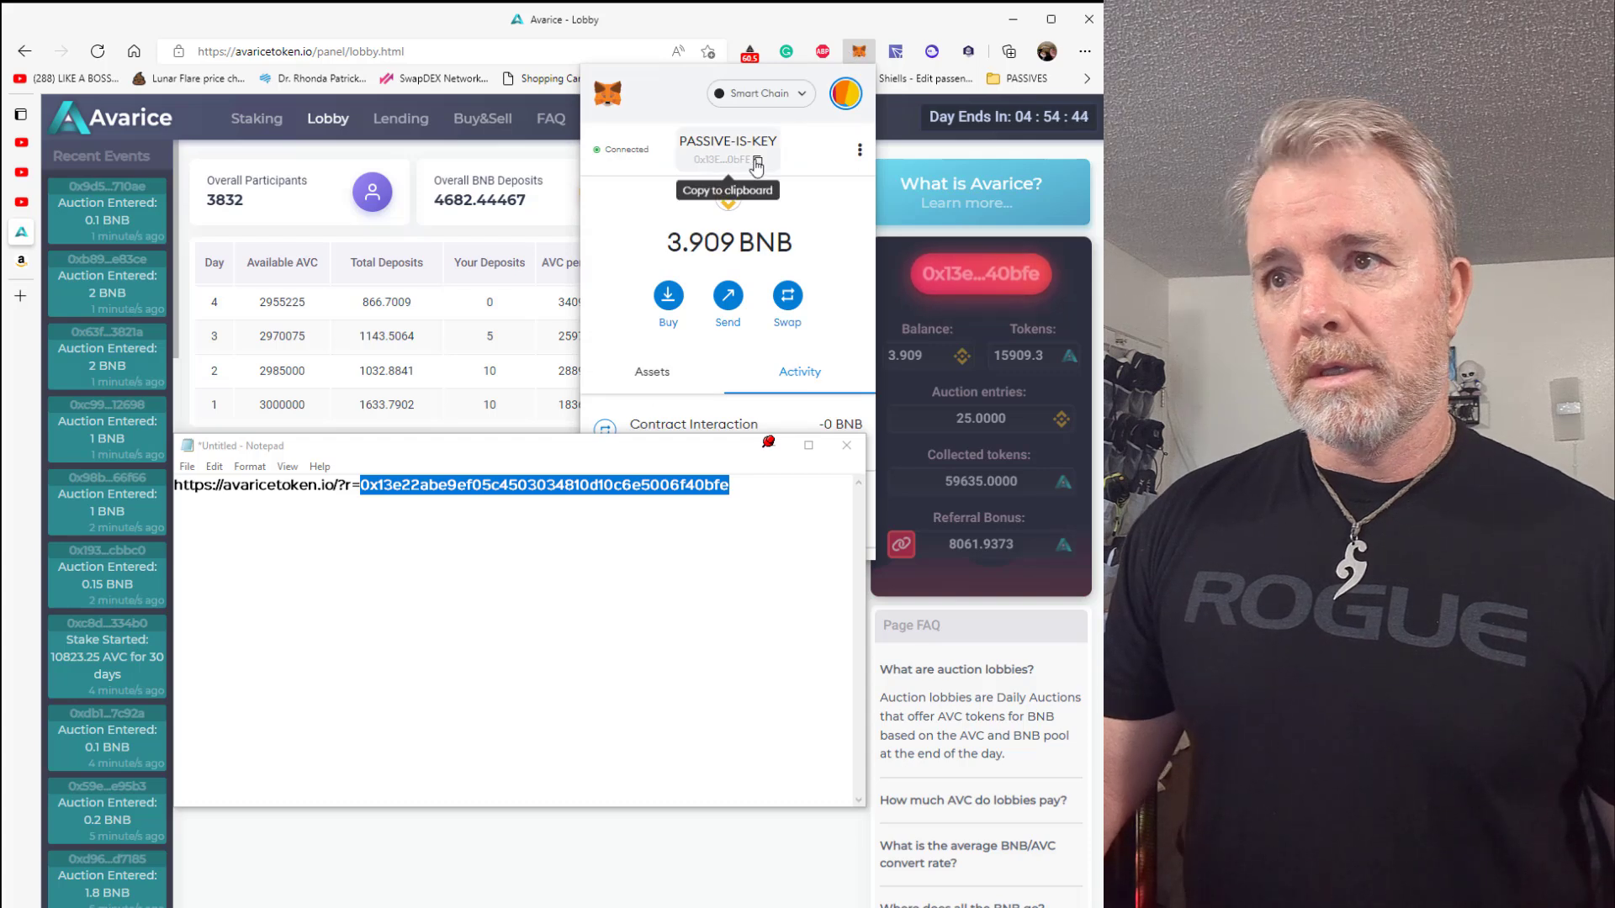
{"action": "left_click", "coordinate": [757, 161]}
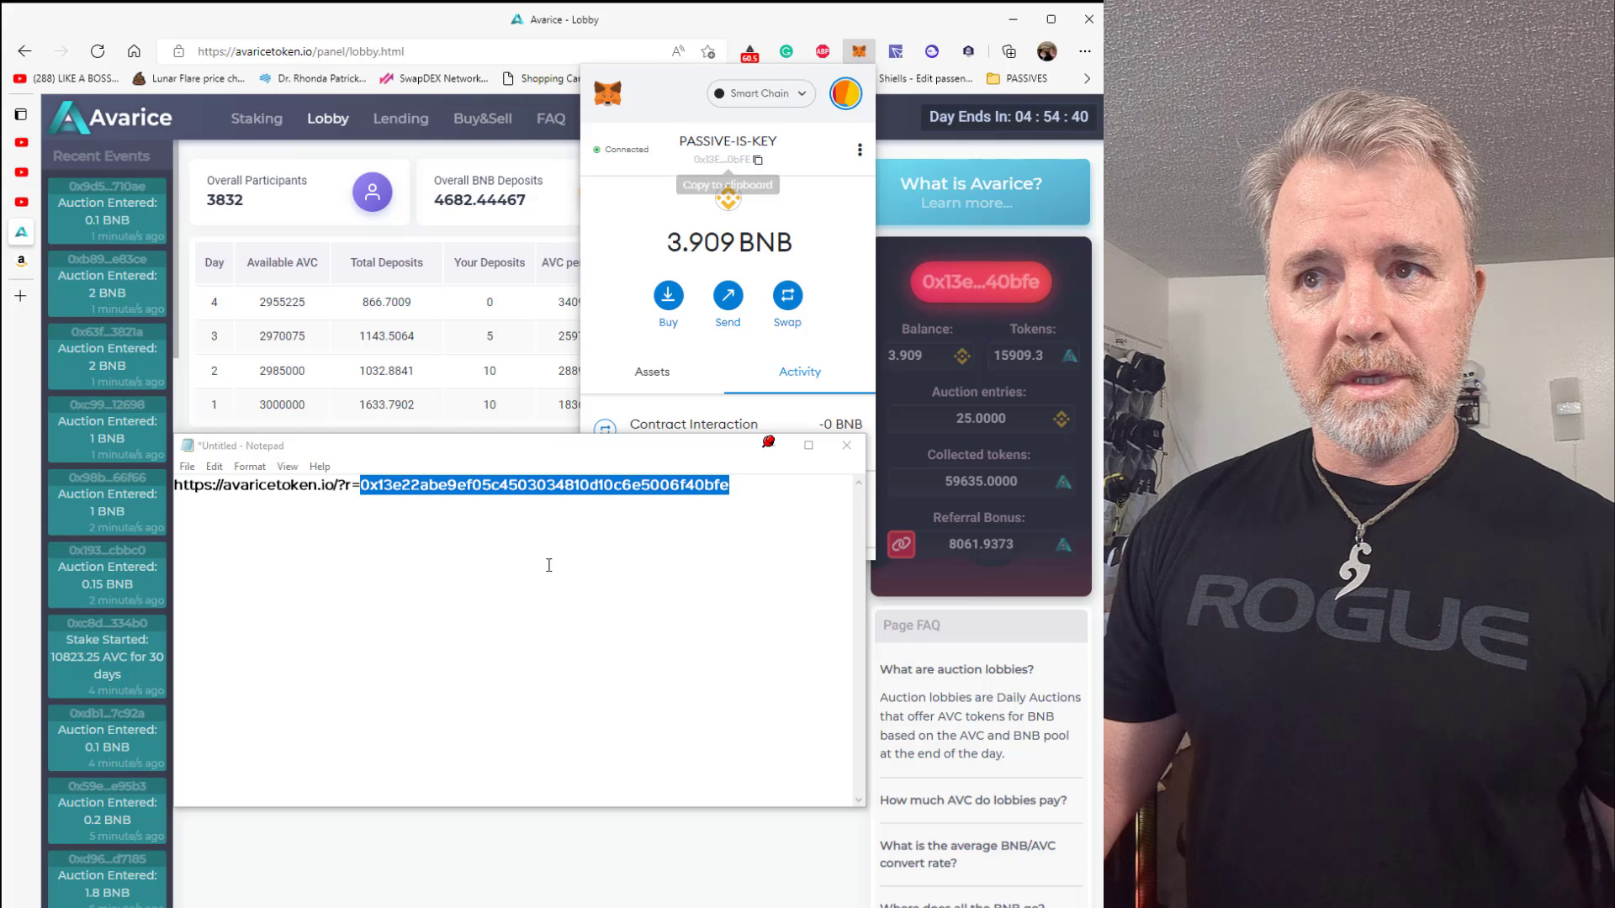
{"action": "left_click", "coordinate": [456, 545]}
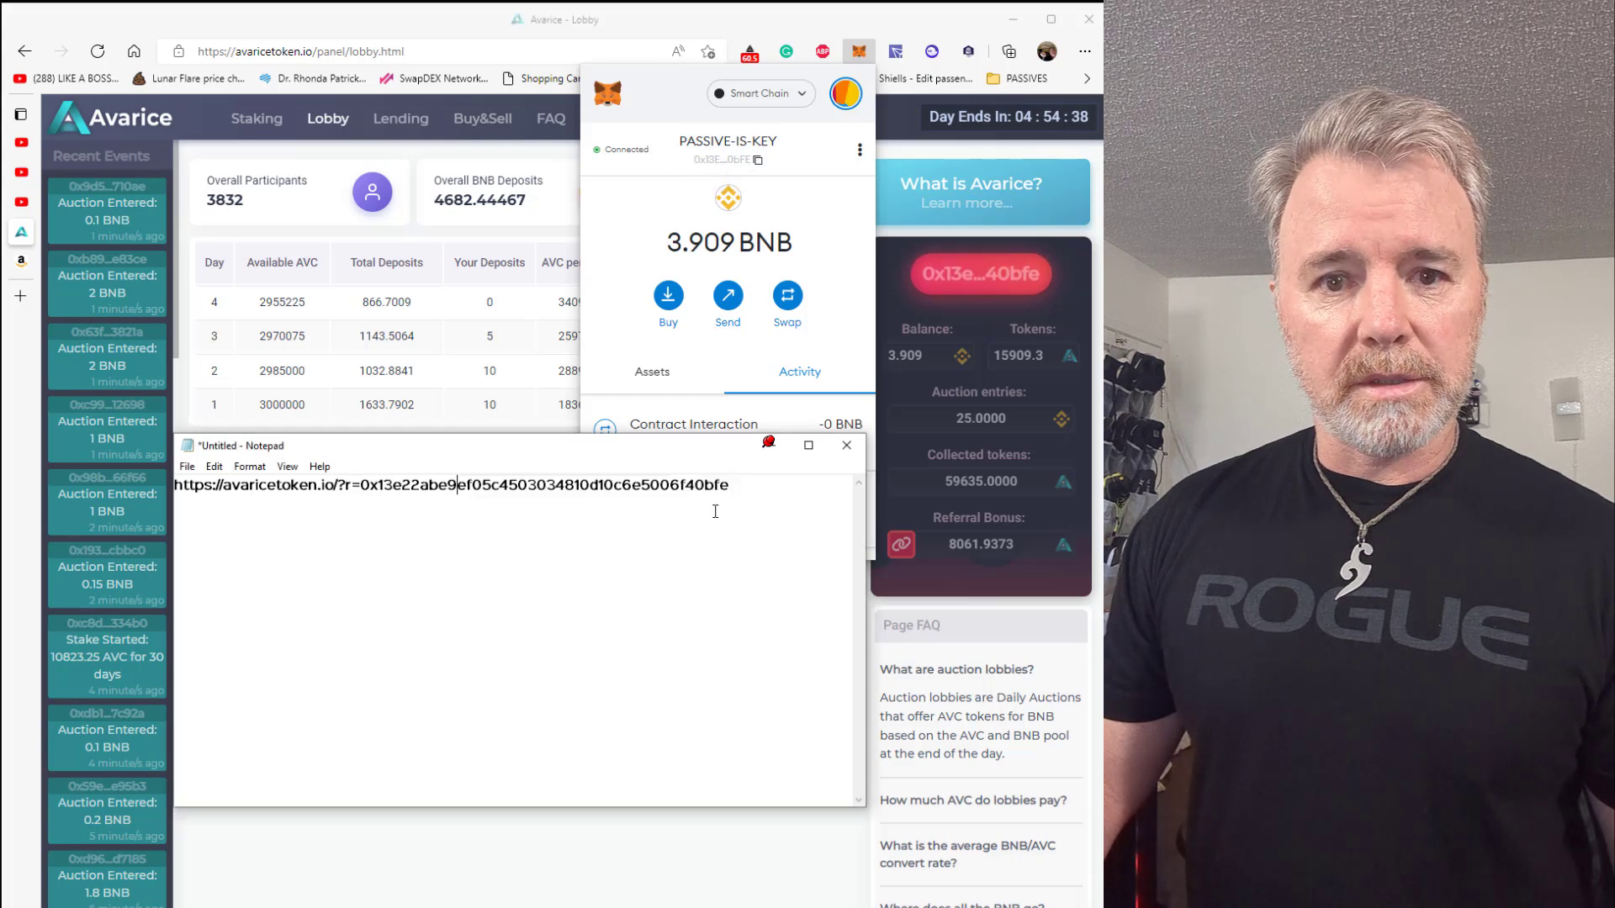
{"action": "left_click_drag", "start_coordinate": [730, 486], "coordinate": [370, 486]}
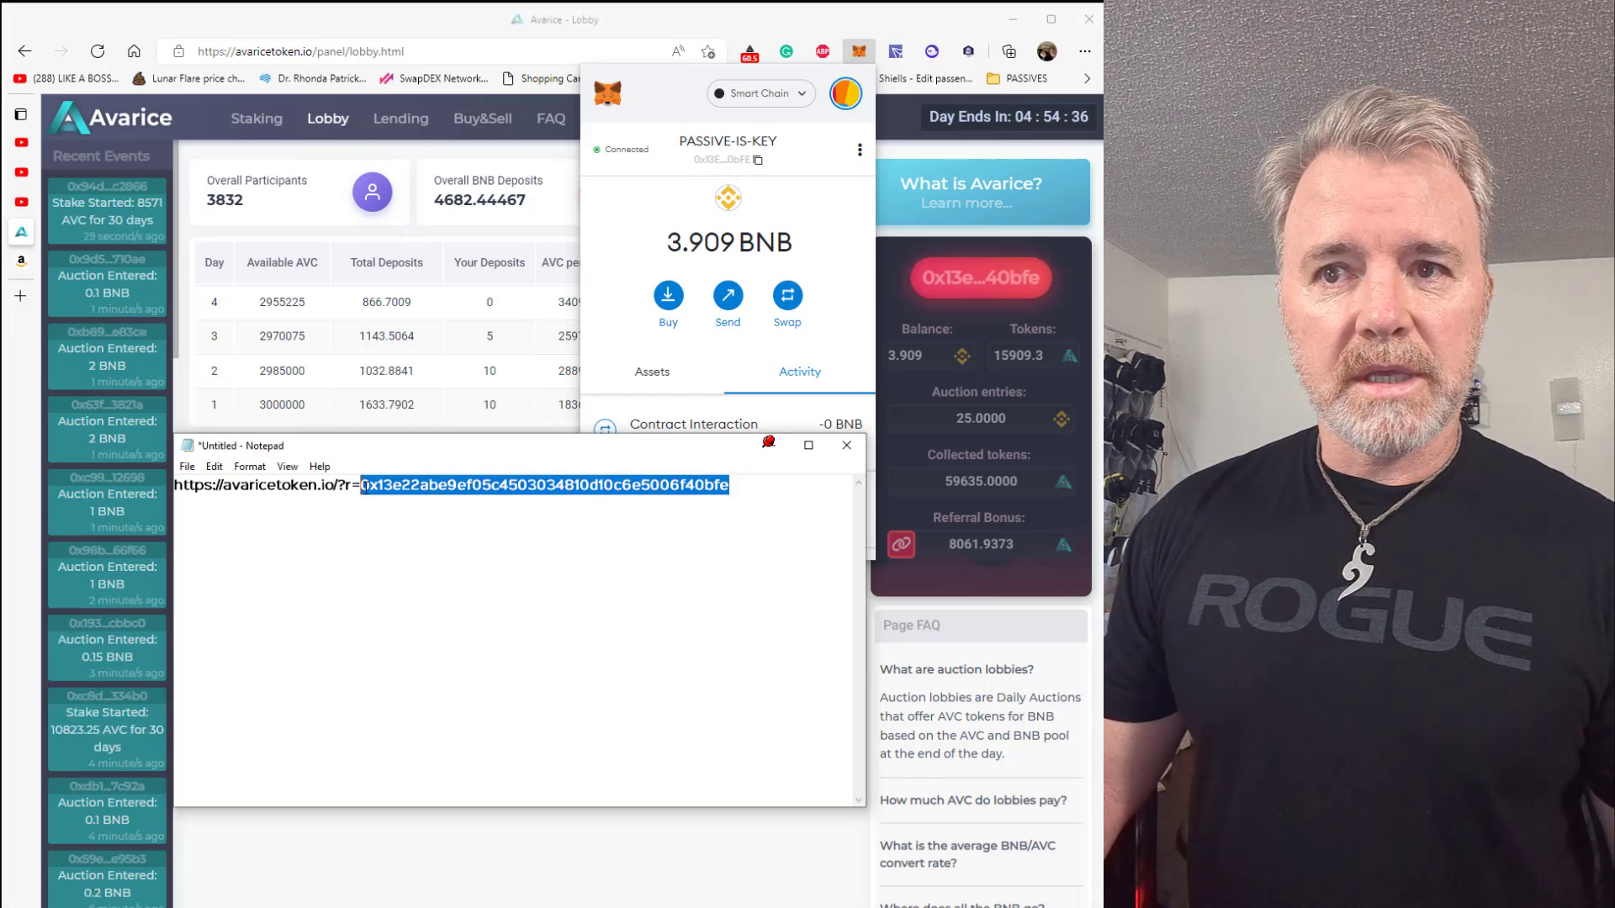
{"action": "key", "text": "BackSpace"}
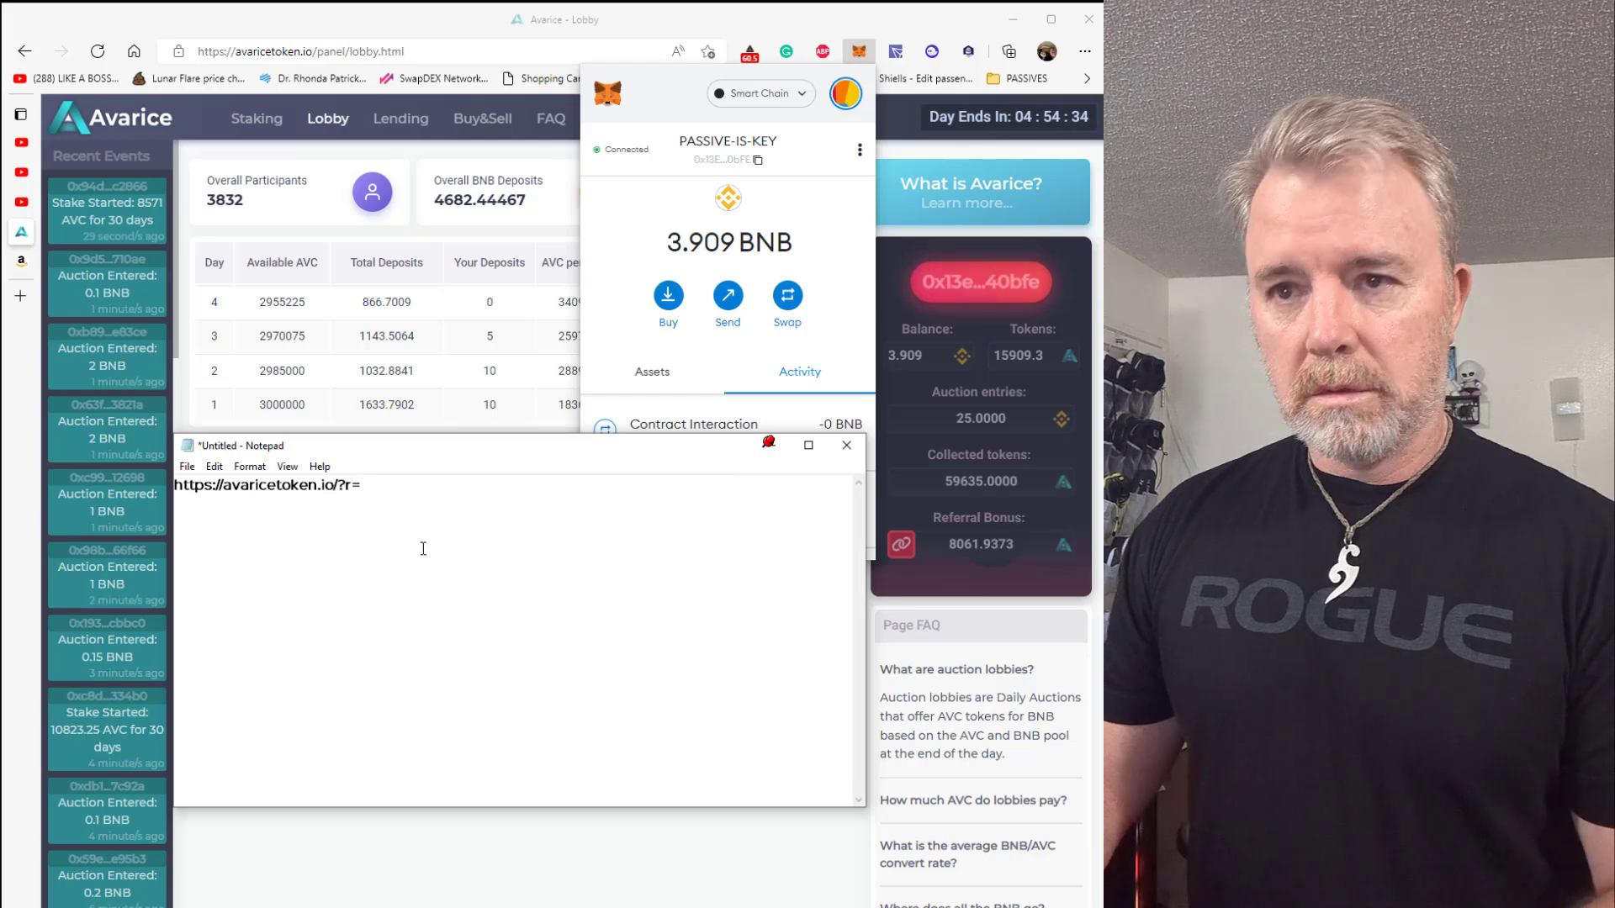
{"action": "left_click_drag", "start_coordinate": [361, 486], "coordinate": [174, 486]}
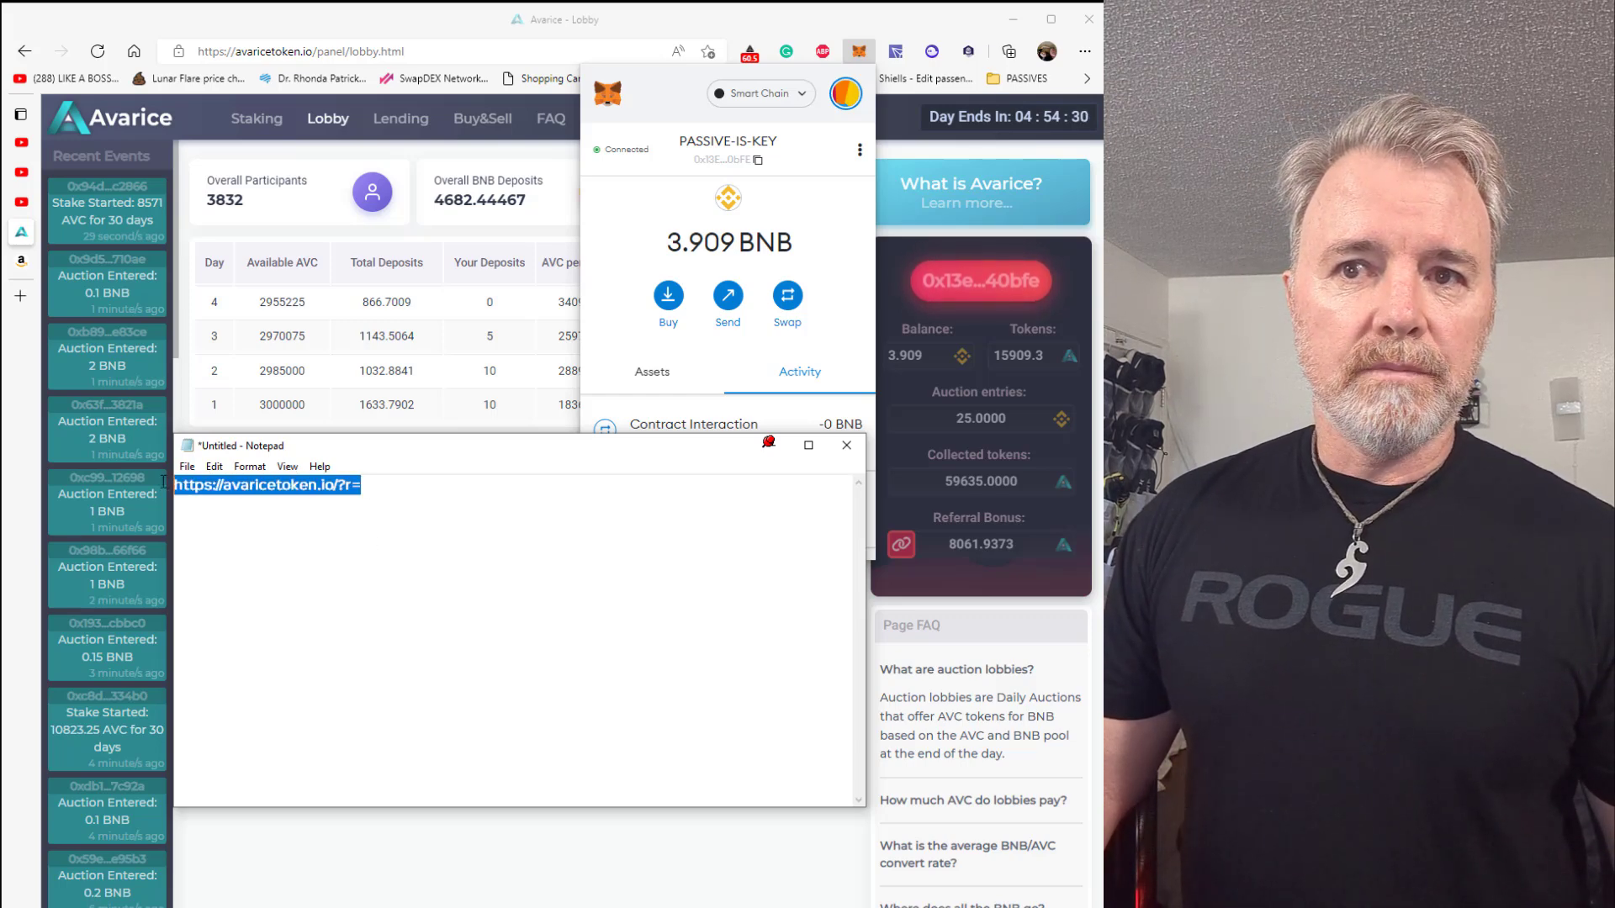
{"action": "left_click", "coordinate": [346, 559]}
{"action": "left_click", "coordinate": [369, 492]}
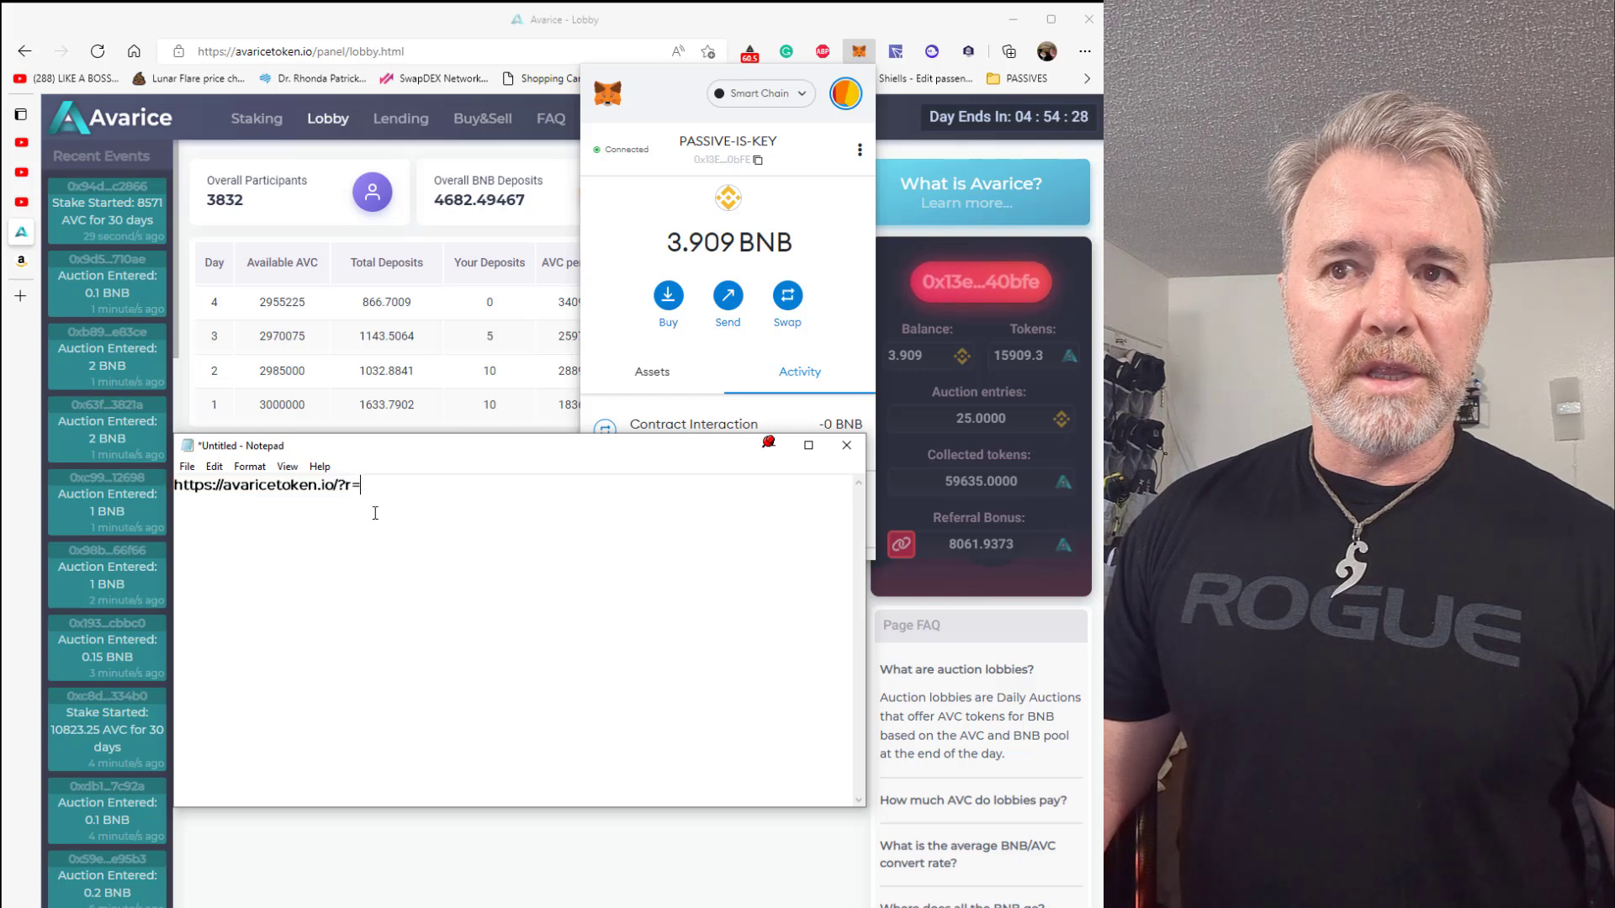
Switch MetaMask to Default-2, connect it to avaricetoken.io, and paste its address after ?r=.
{"action": "left_click", "coordinate": [845, 93]}
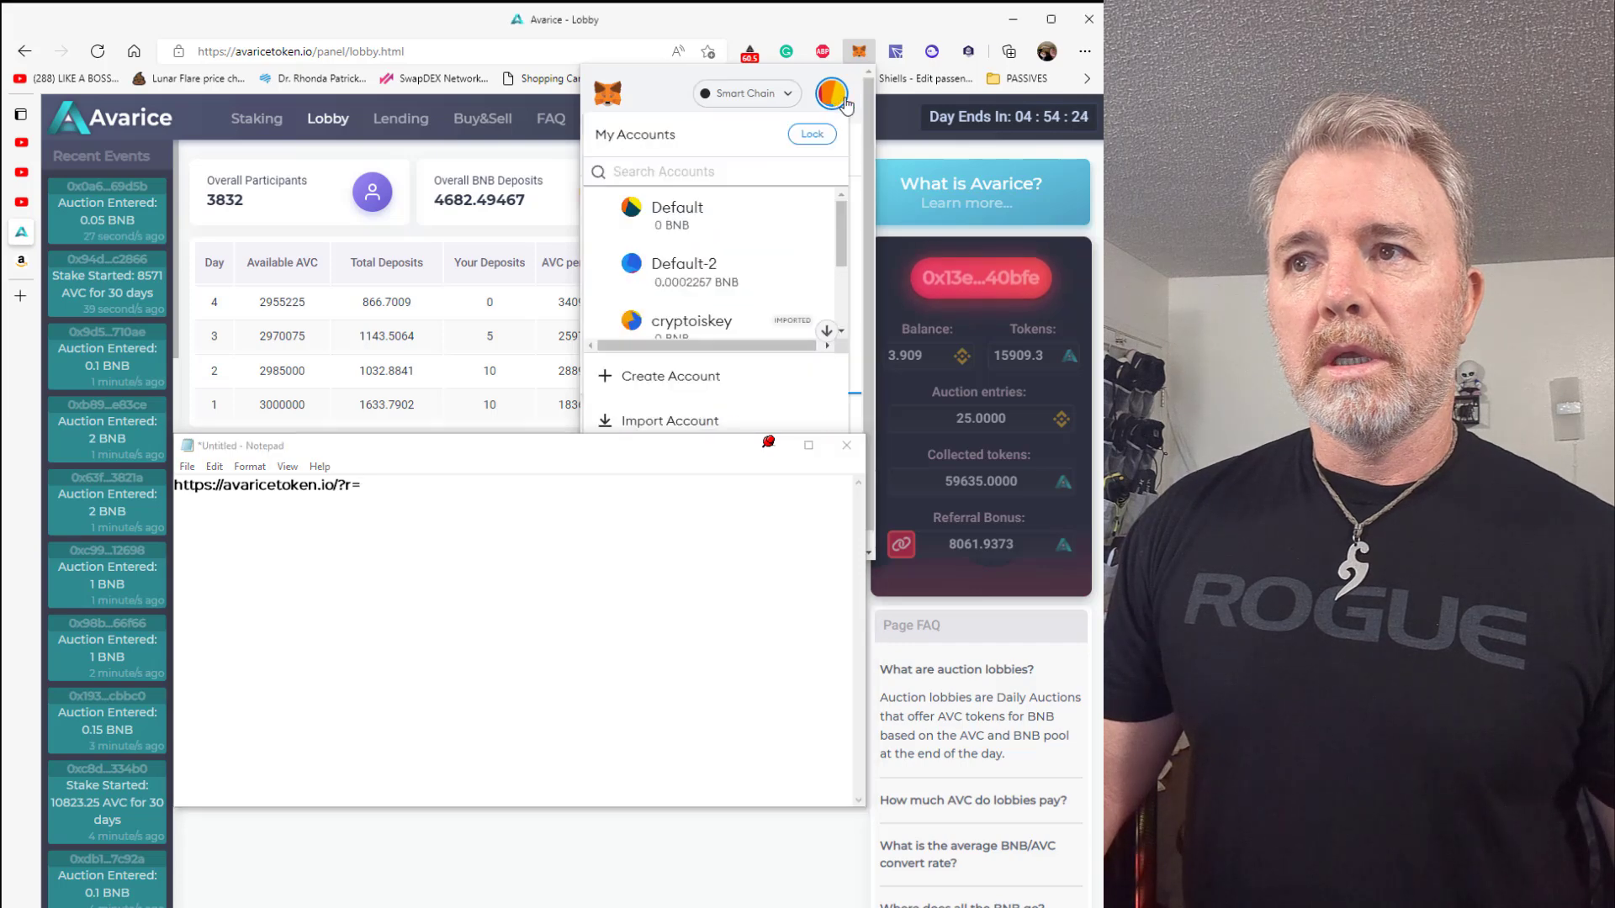
{"action": "left_click", "coordinate": [710, 274]}
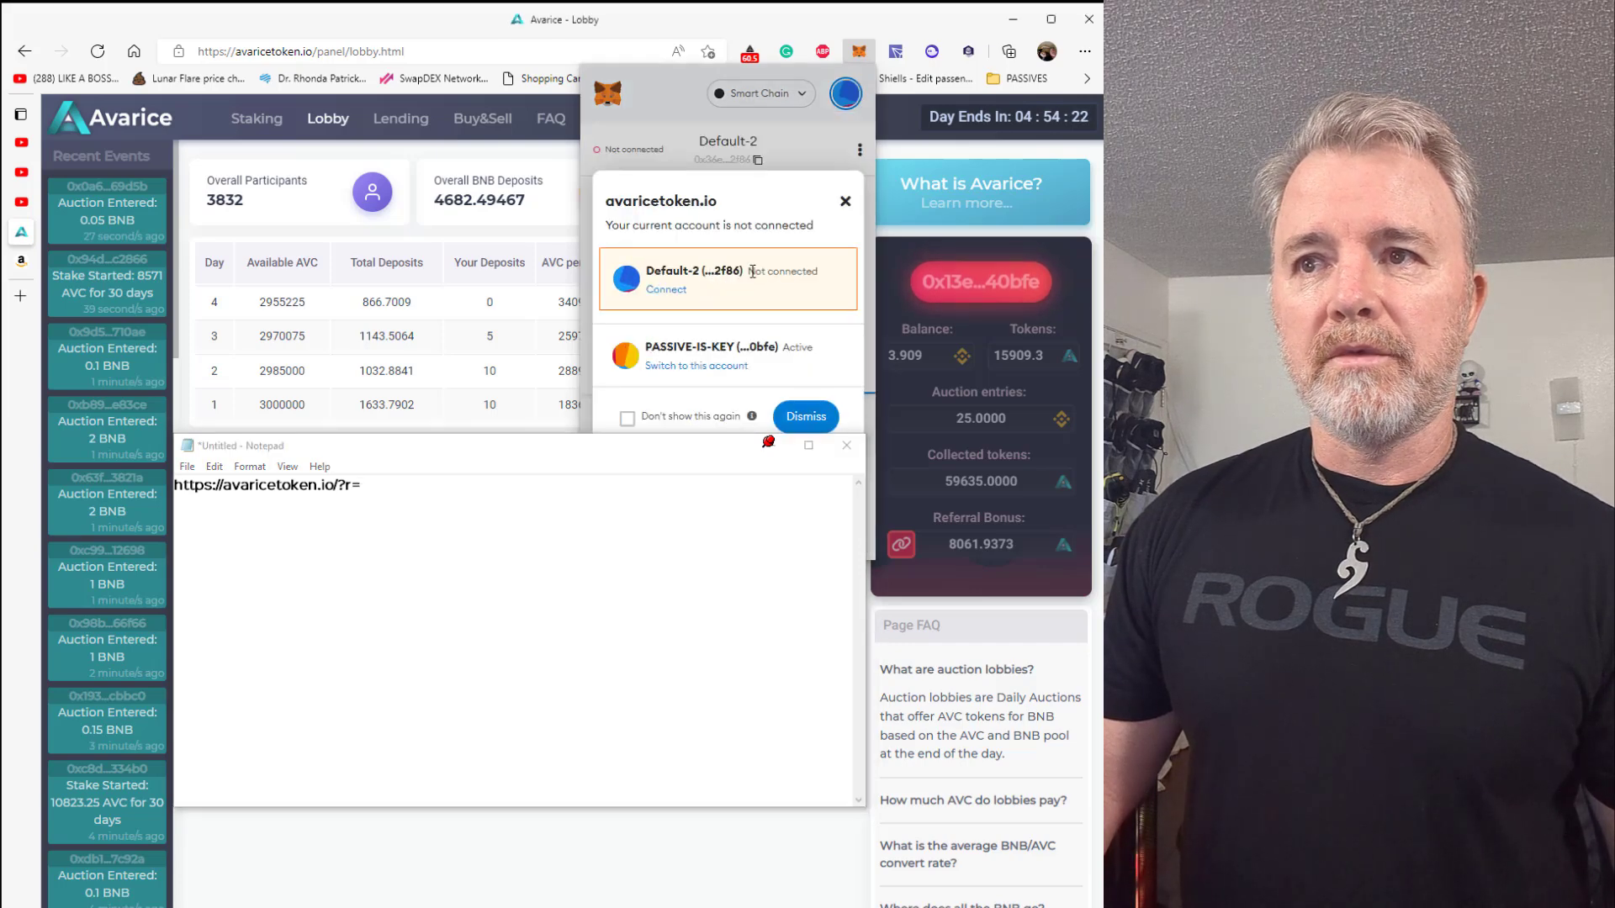
{"action": "left_click", "coordinate": [714, 301]}
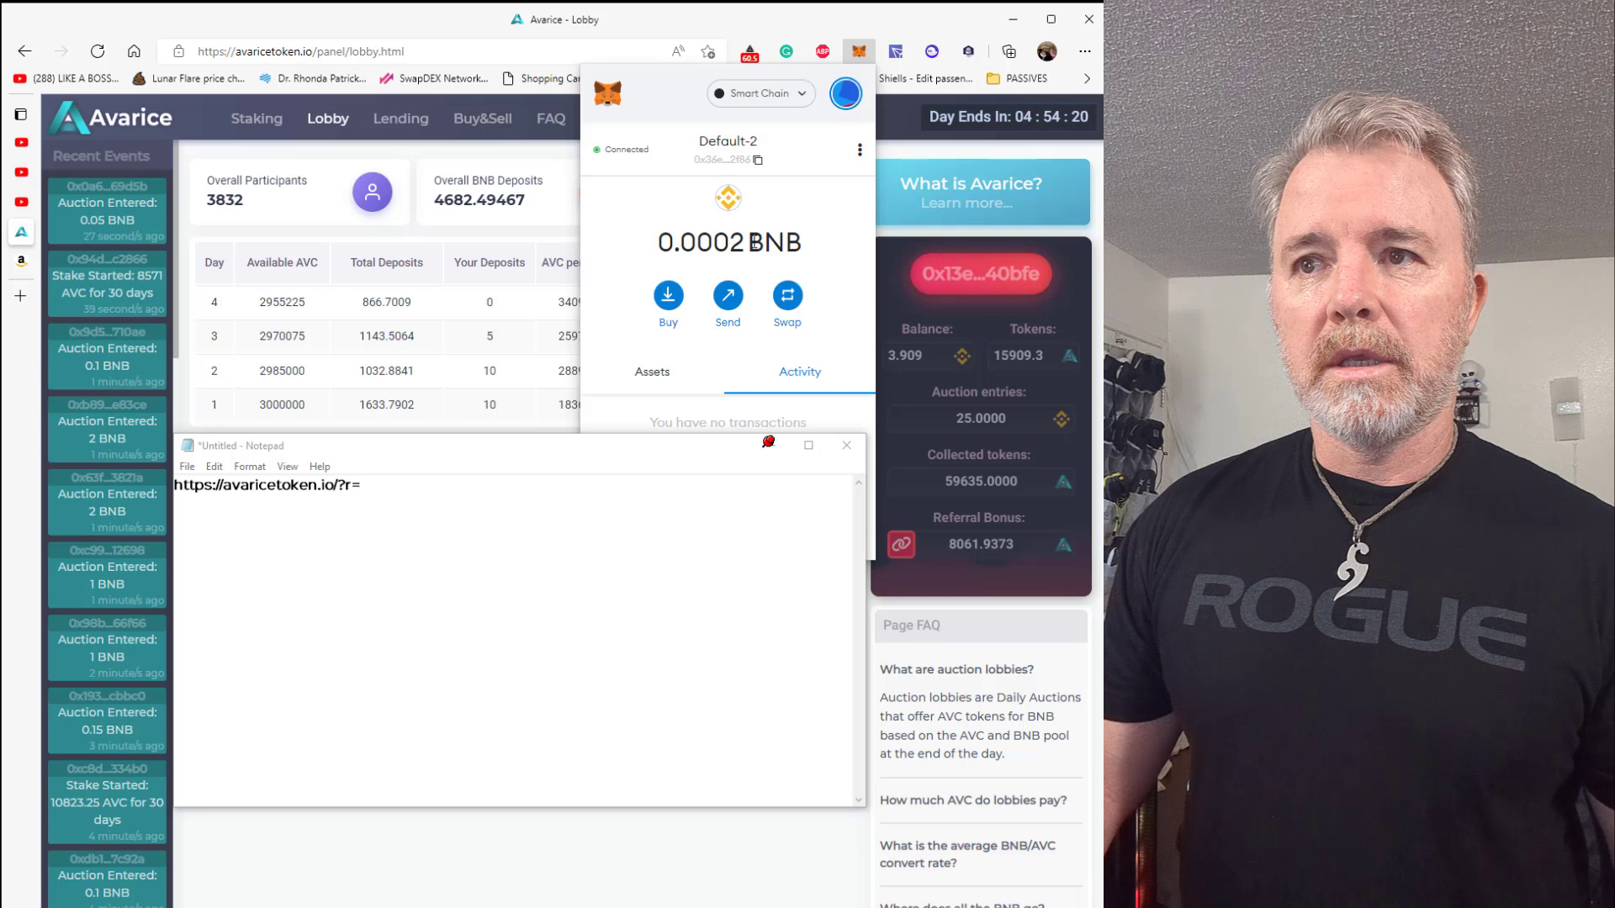
{"action": "left_click", "coordinate": [757, 163]}
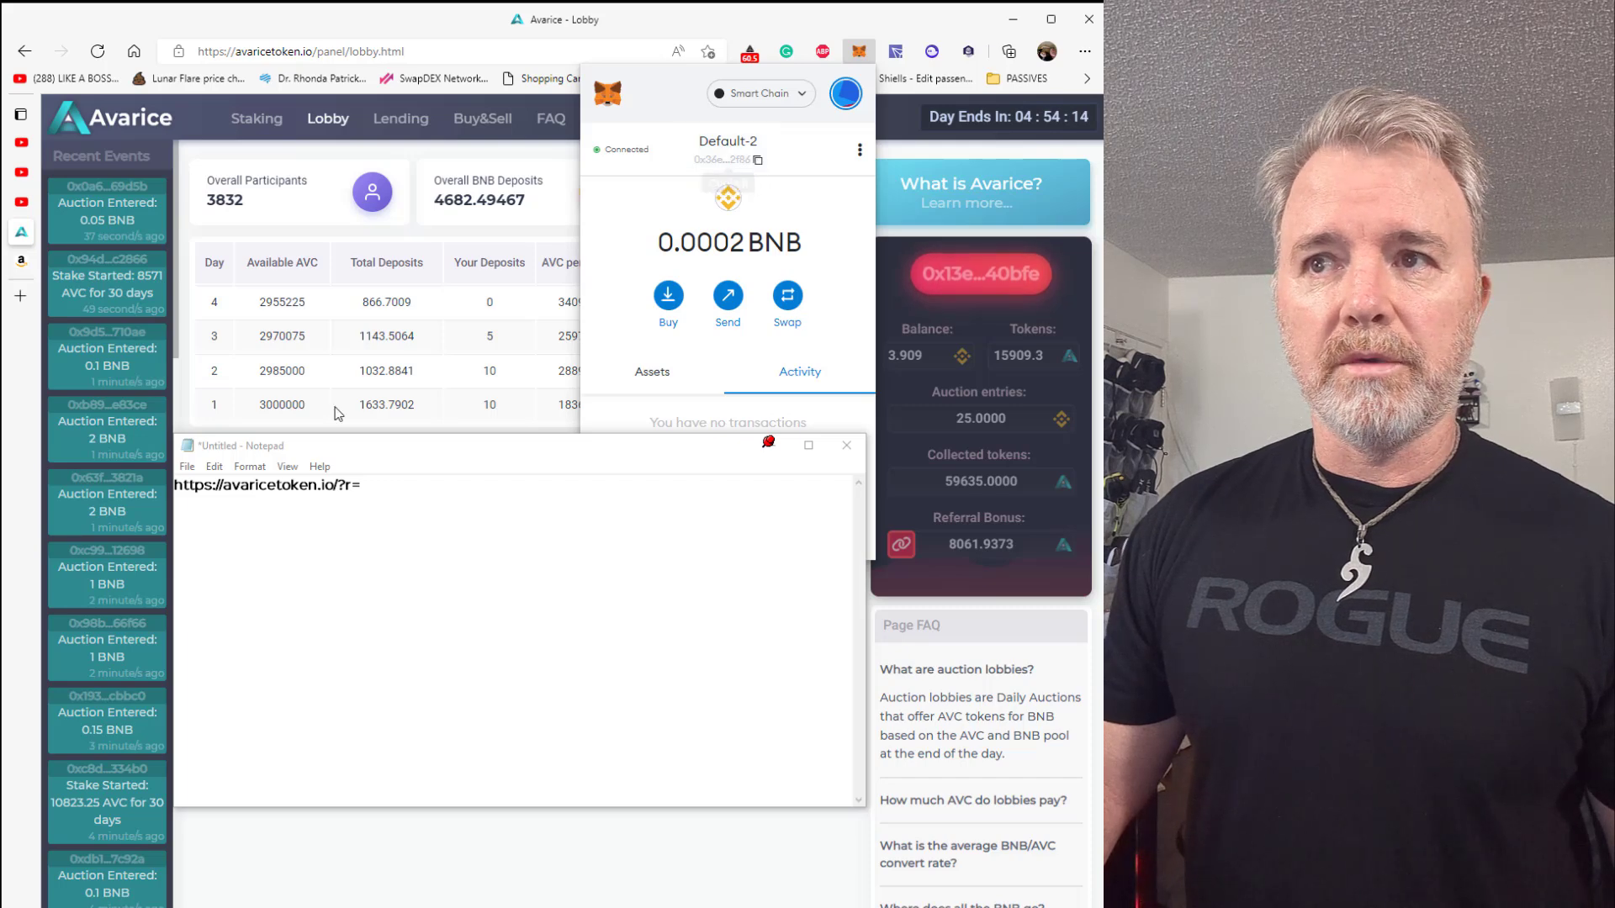
{"action": "left_click", "coordinate": [372, 494]}
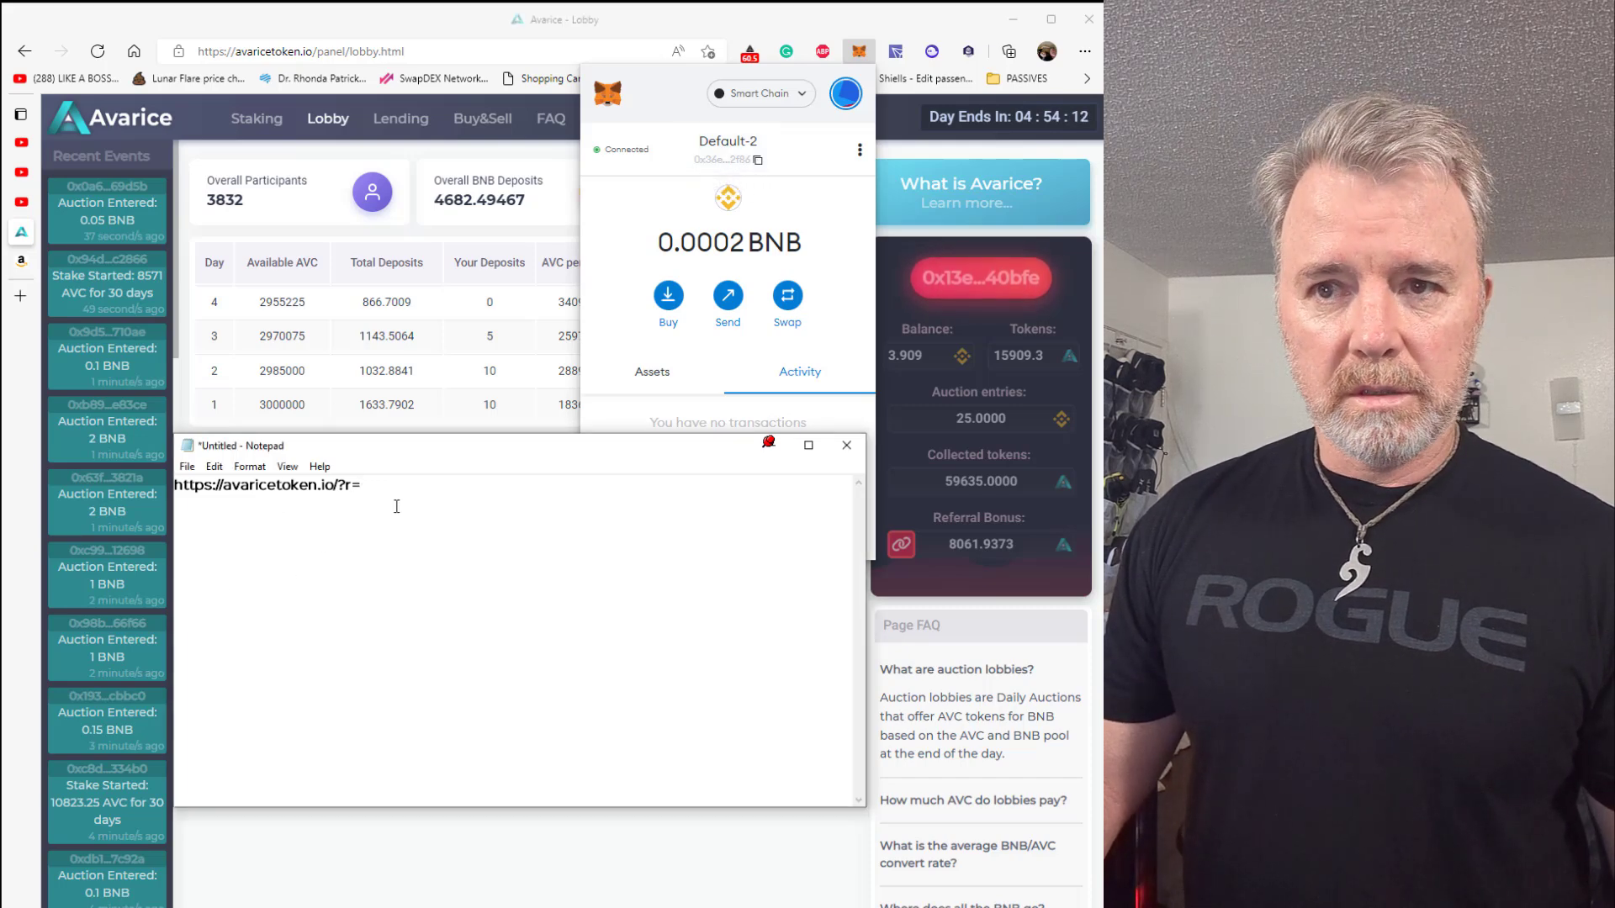
{"action": "key", "text": "ctrl+v"}
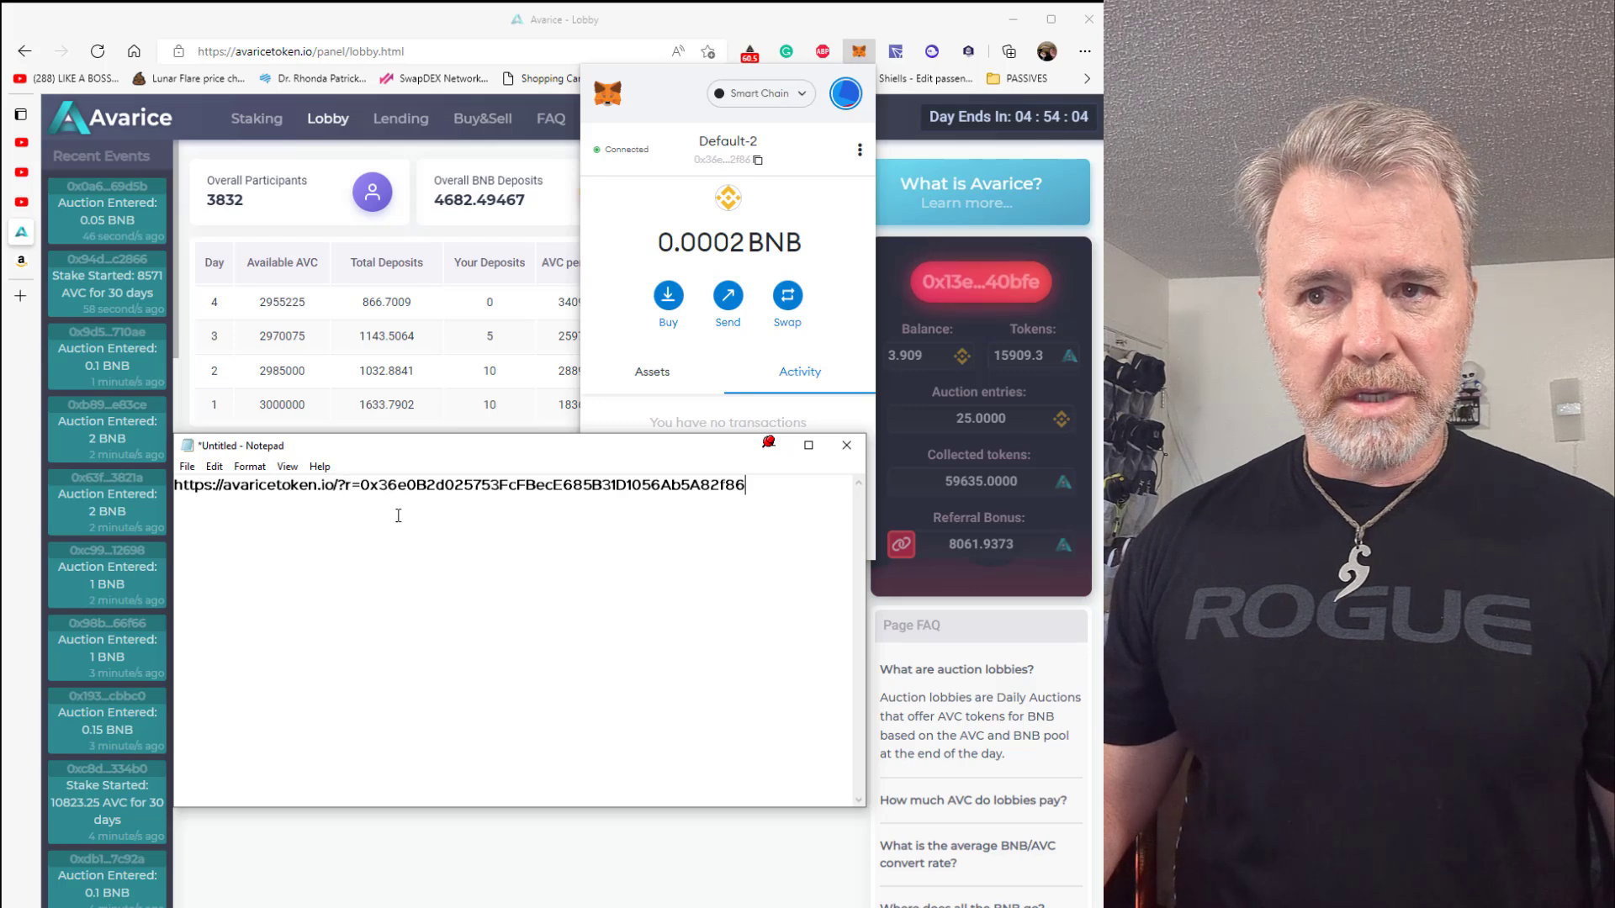
{"action": "left_click_drag", "start_coordinate": [361, 485], "coordinate": [750, 492]}
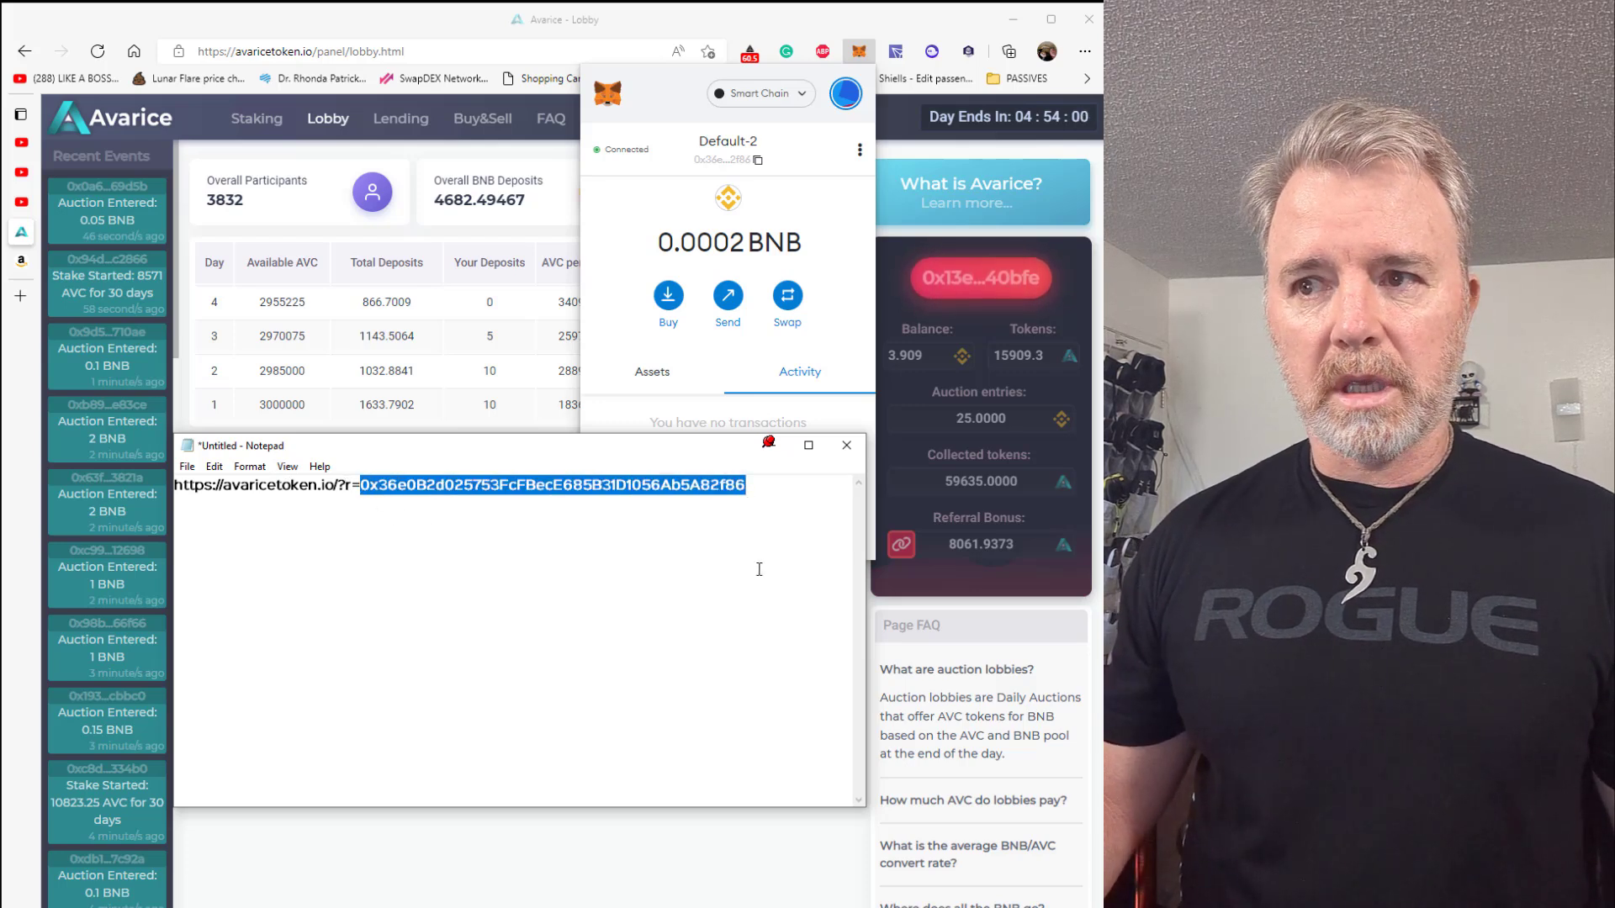
{"action": "left_click", "coordinate": [901, 545]}
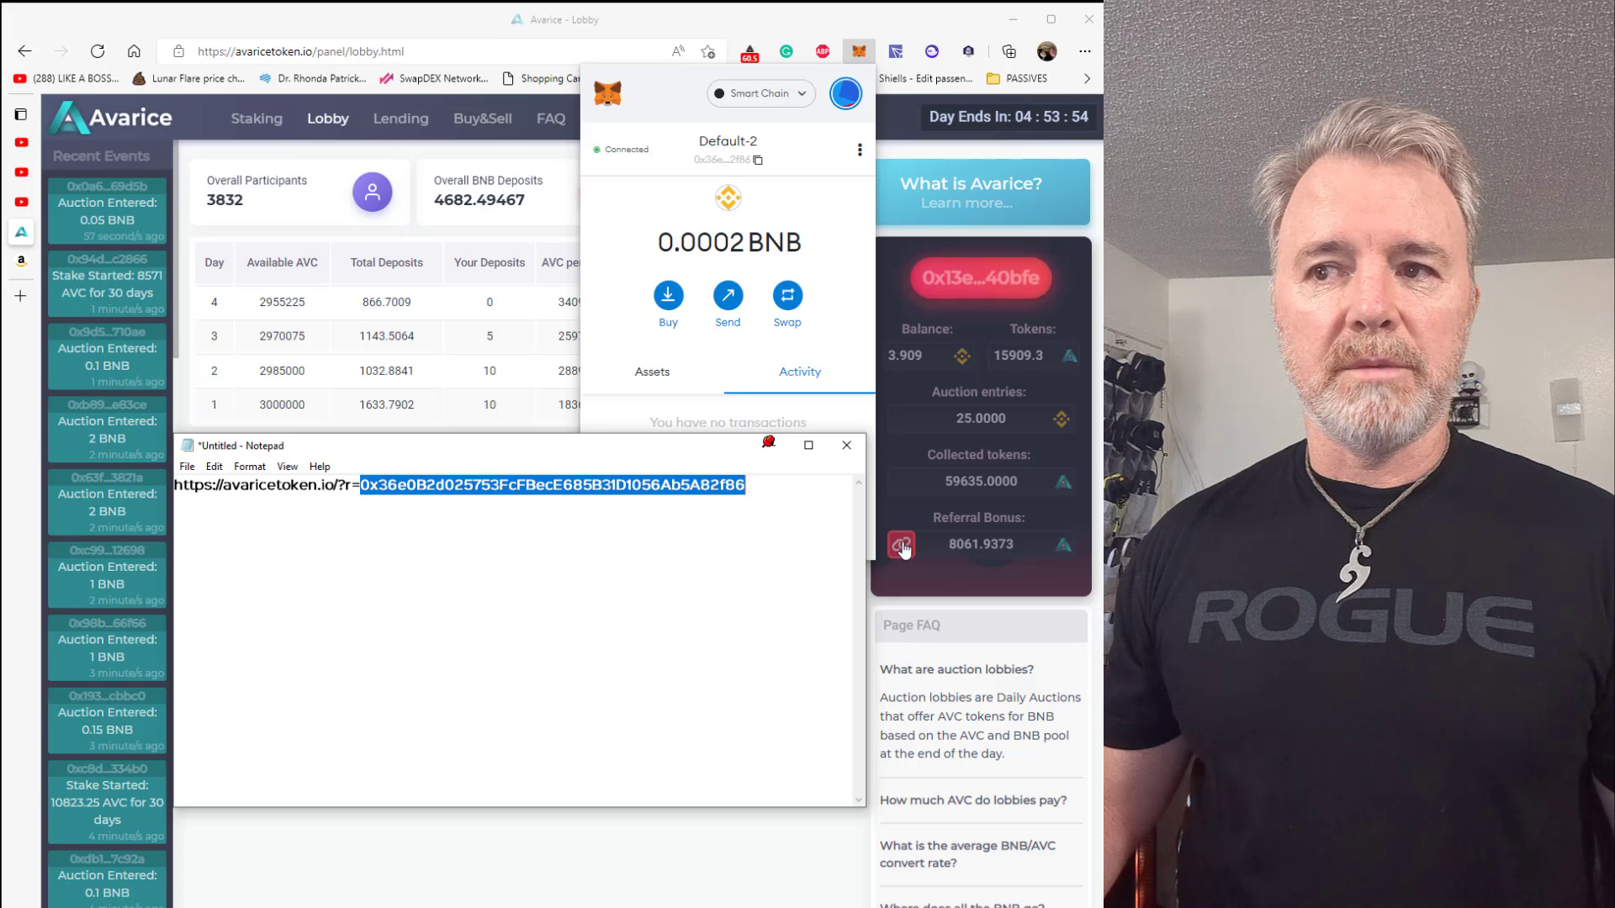
{"action": "left_click", "coordinate": [905, 548]}
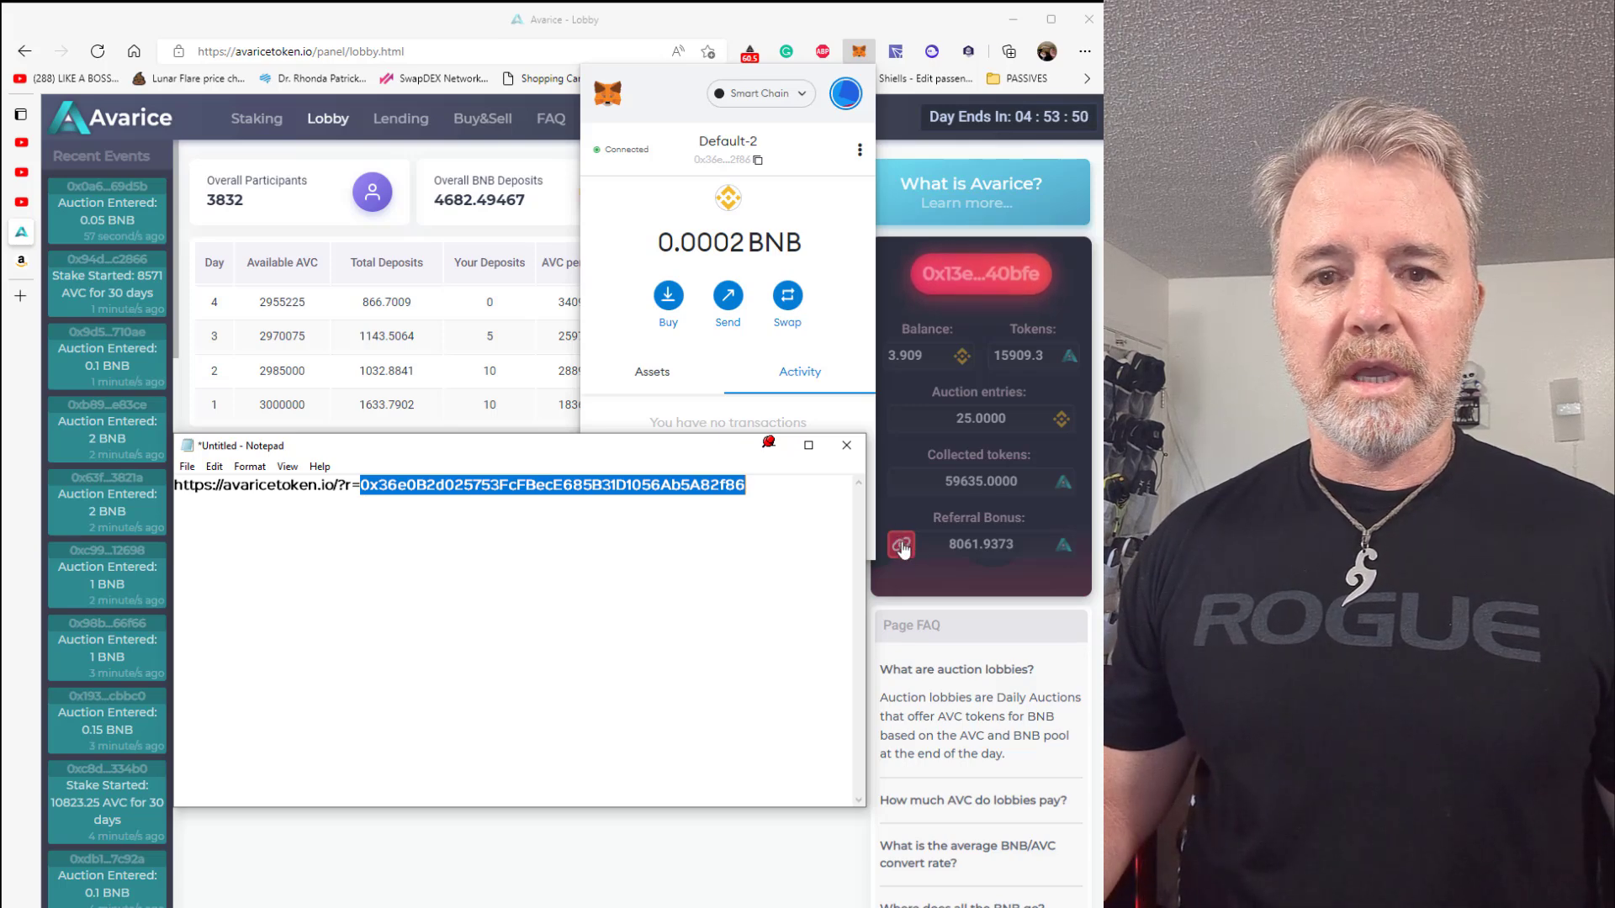
{"action": "left_click", "coordinate": [754, 538]}
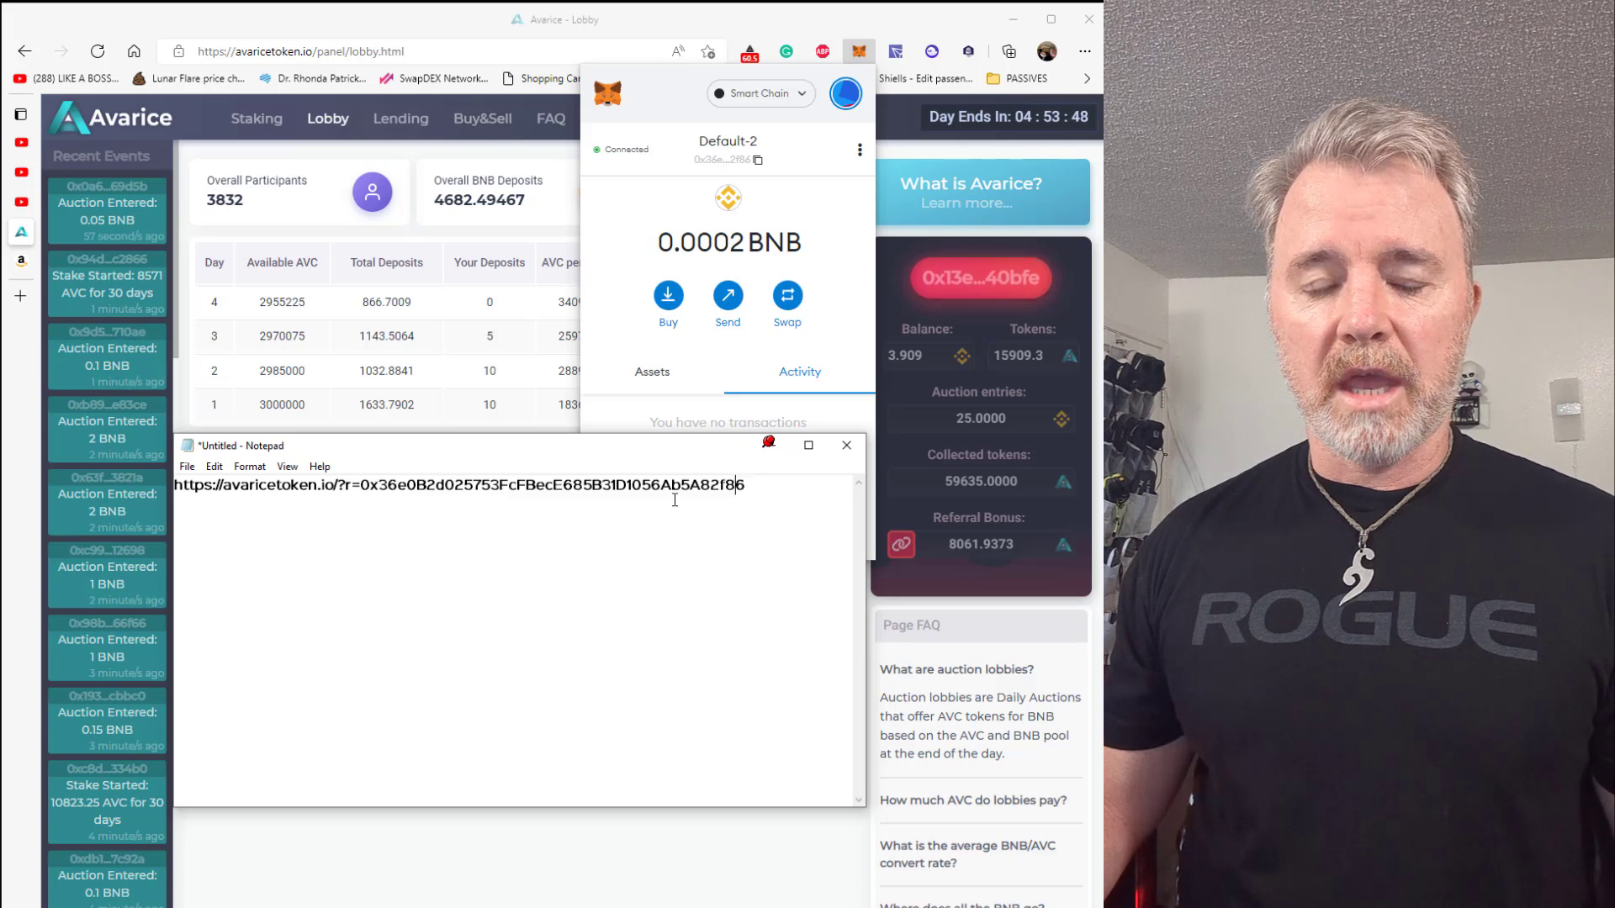
{"action": "left_click_drag", "start_coordinate": [754, 485], "coordinate": [363, 485]}
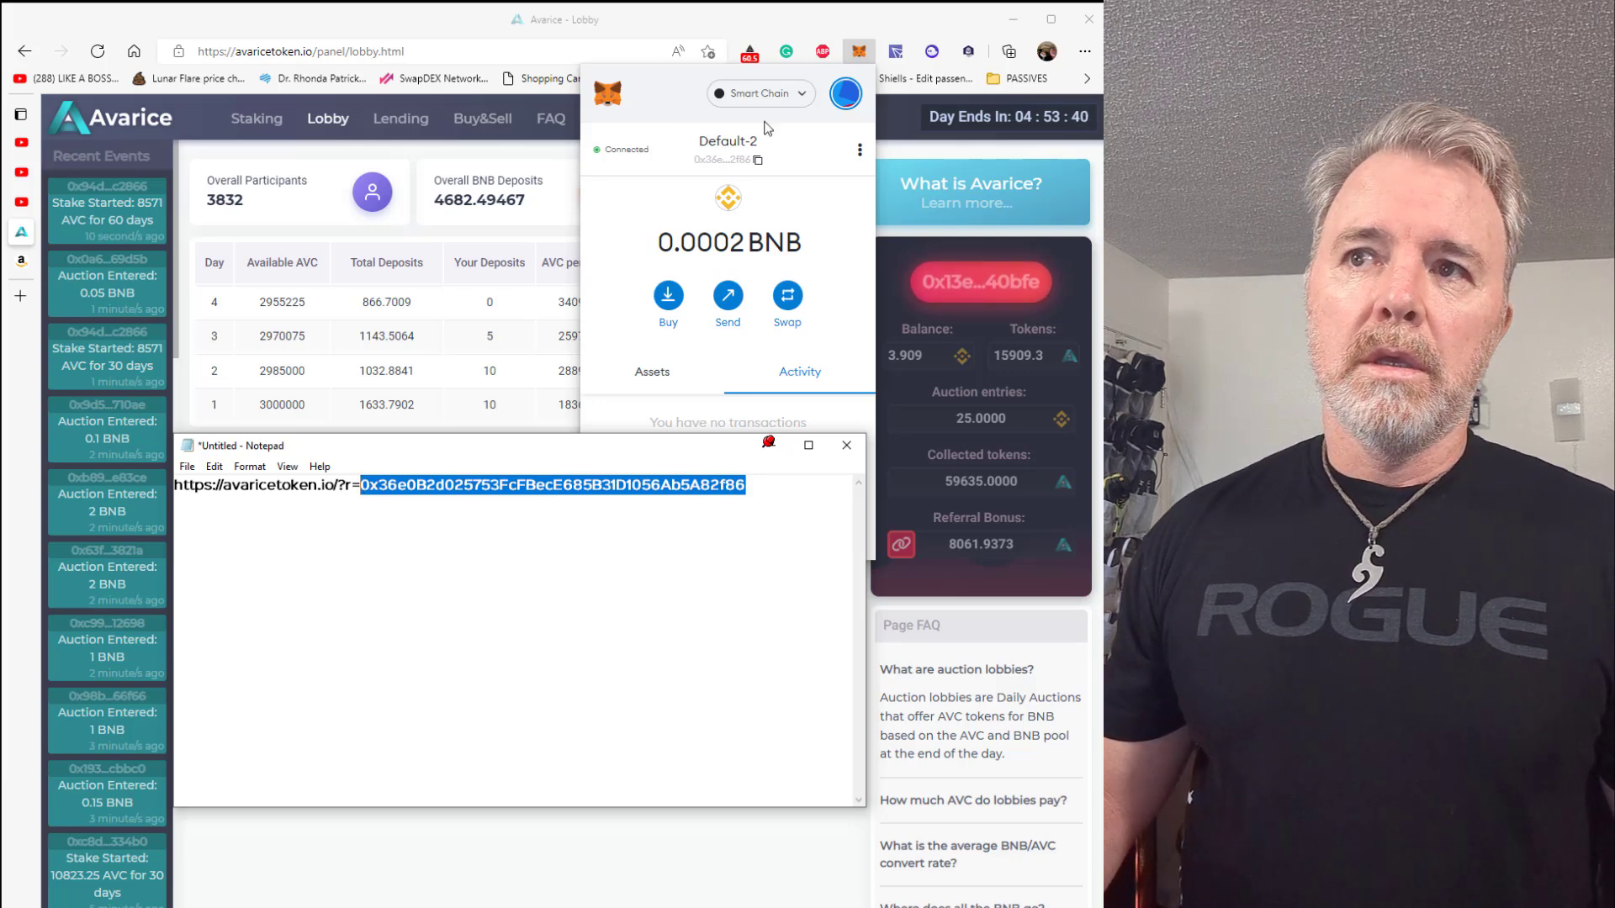
{"action": "mouse_move", "coordinate": [25, 215]}
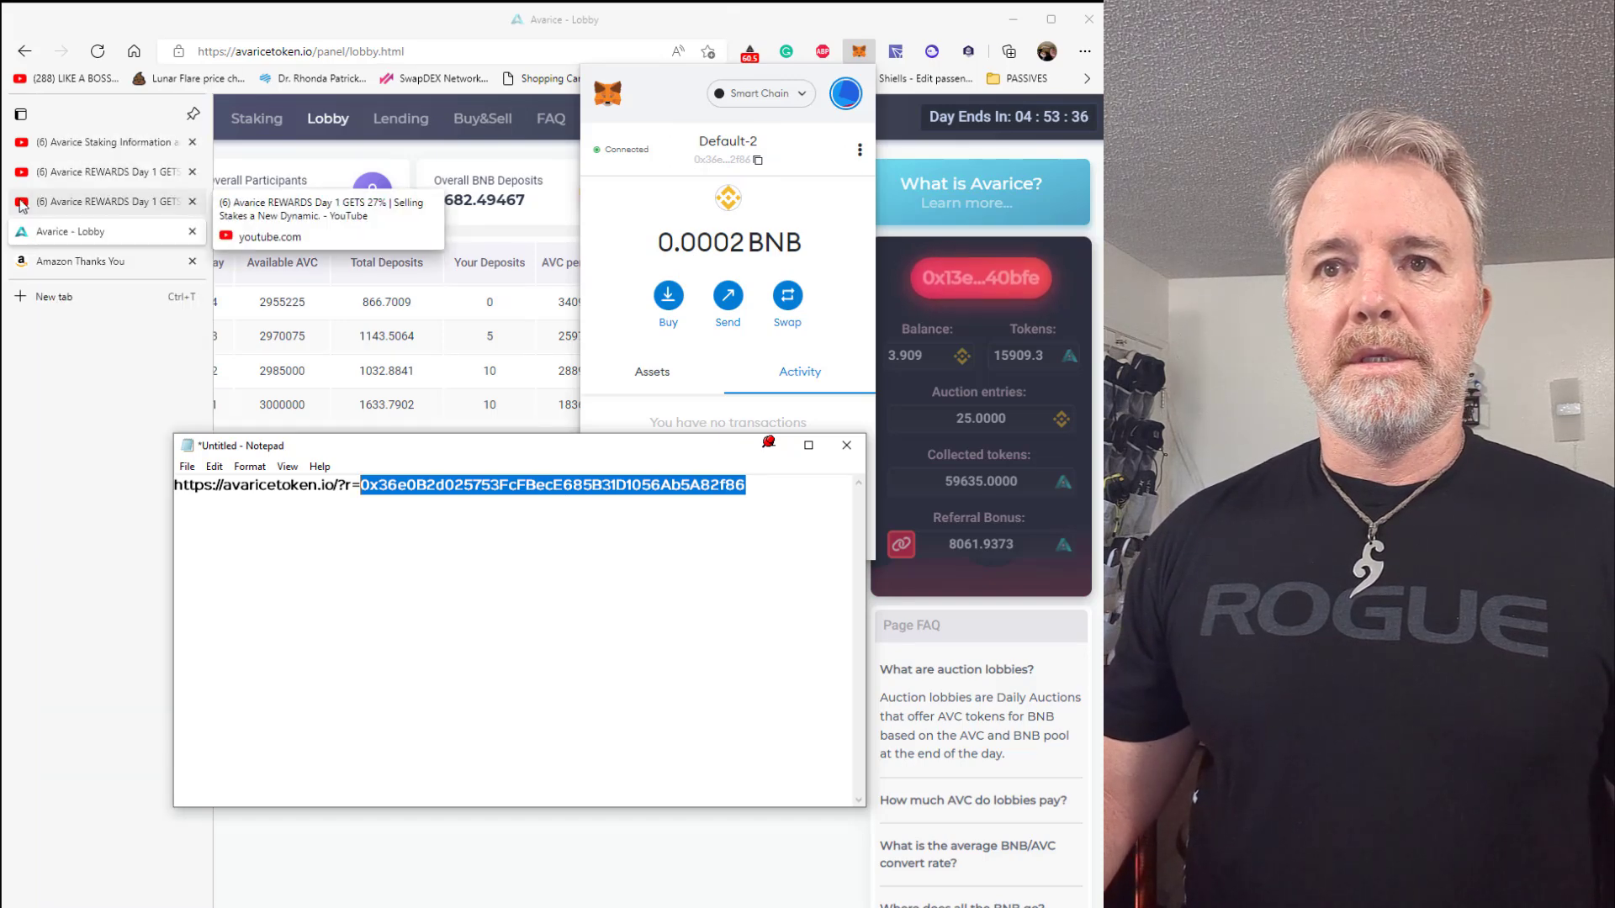
Show the Avarice REWARDS YouTube video and minimize Notepad to reveal the pinned referral comment.
{"action": "left_click", "coordinate": [22, 203]}
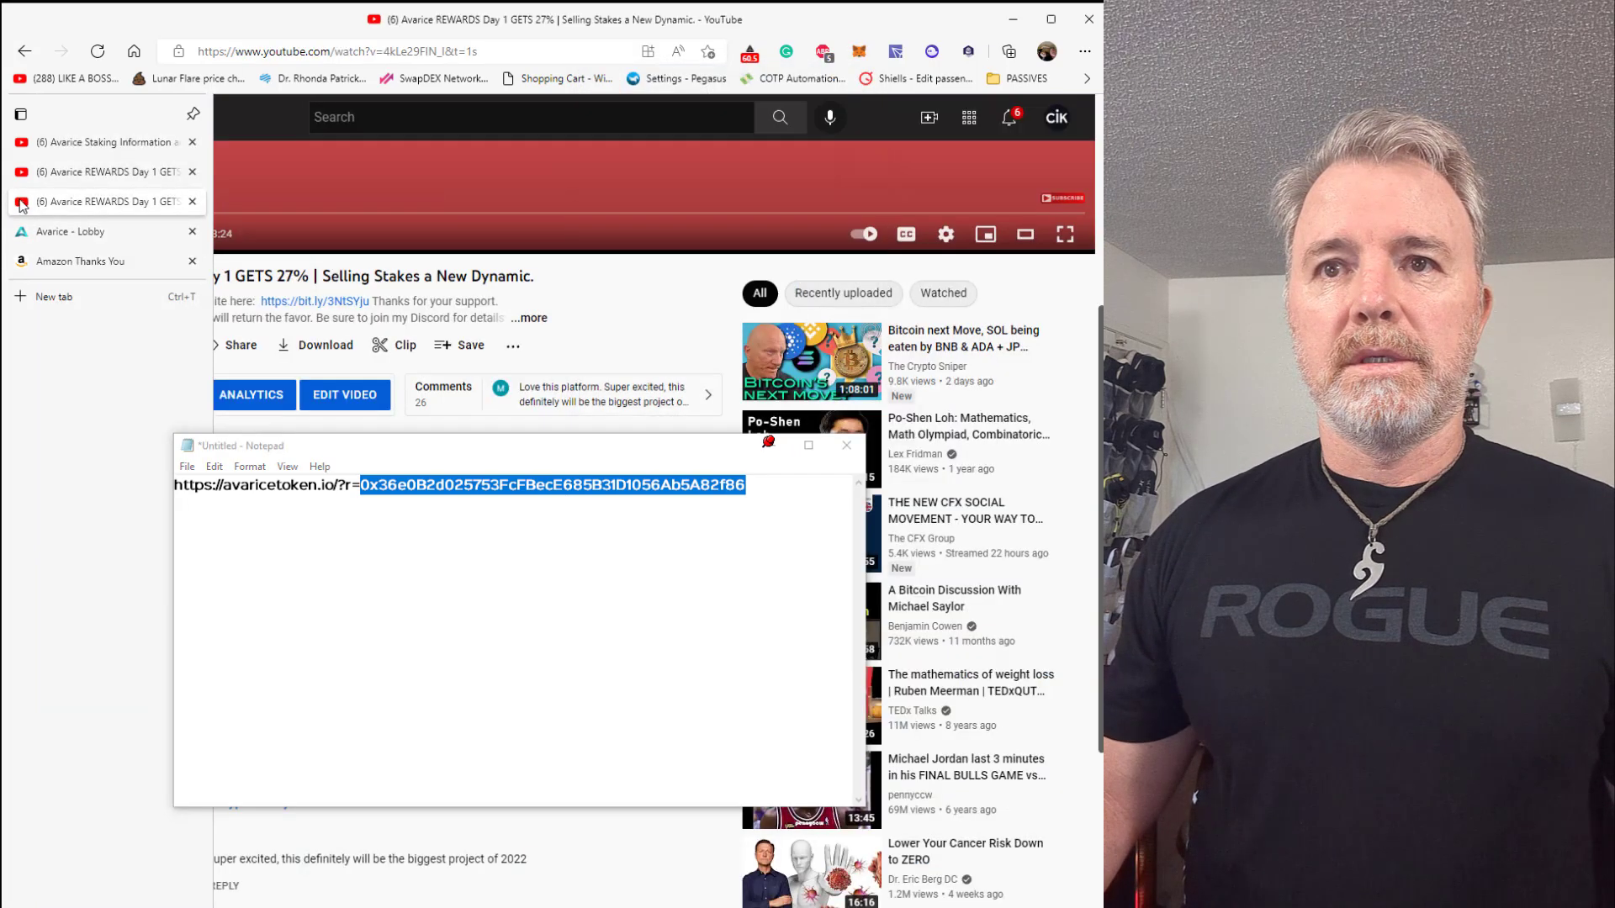
{"action": "left_click", "coordinate": [774, 449]}
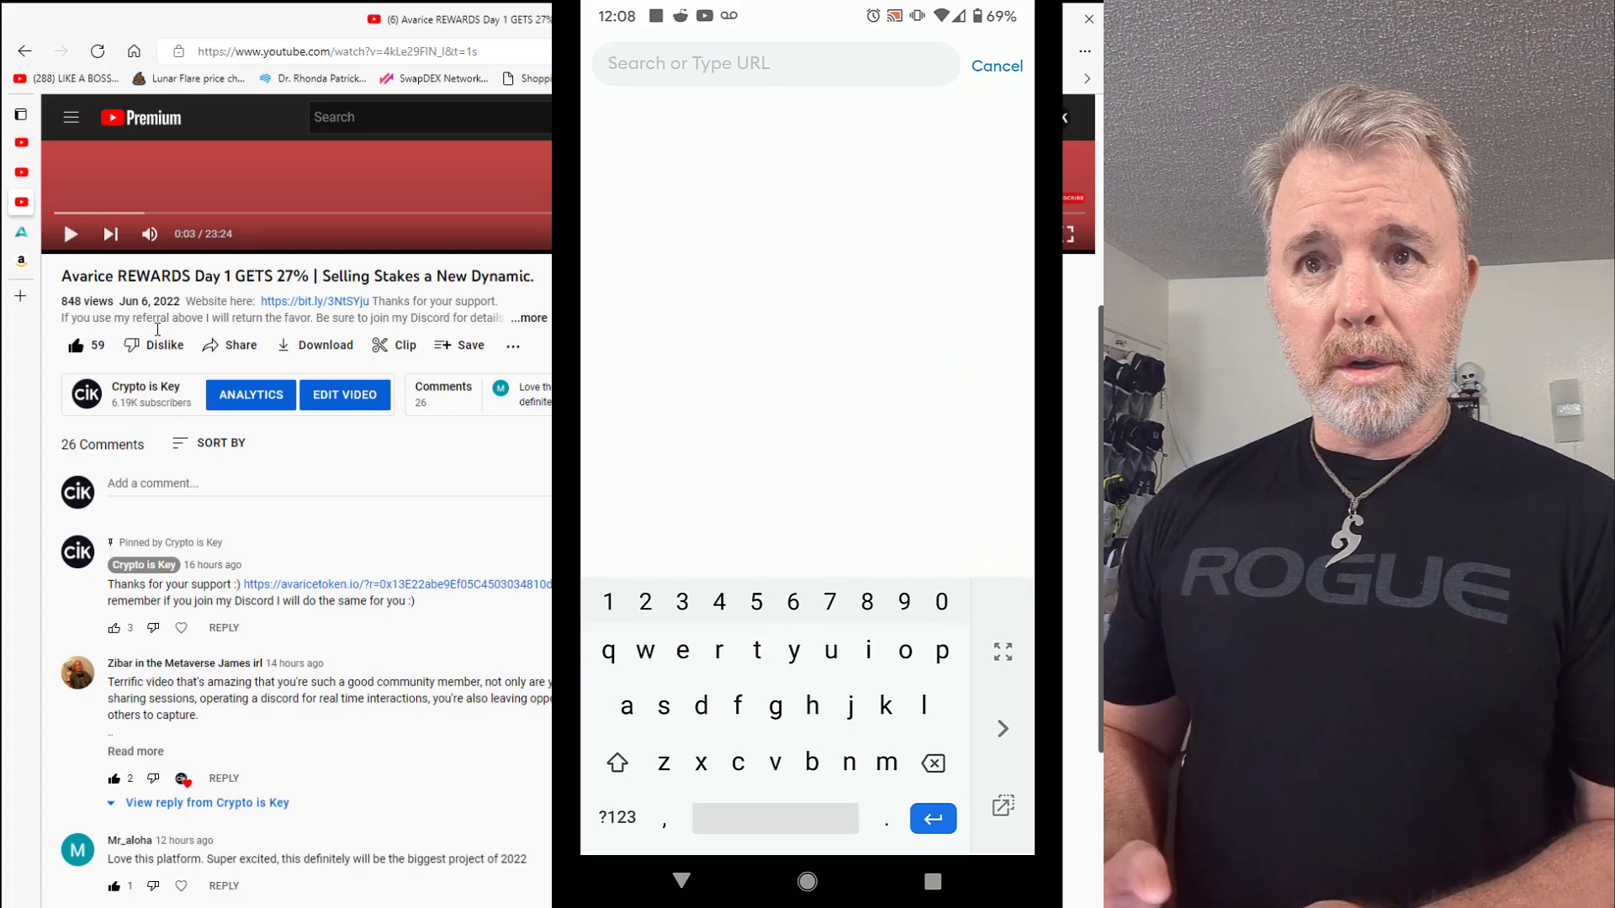
Load avaricetoken.io in the phone's browser to show the Avarice home page.
{"action": "left_click", "coordinate": [29, 236]}
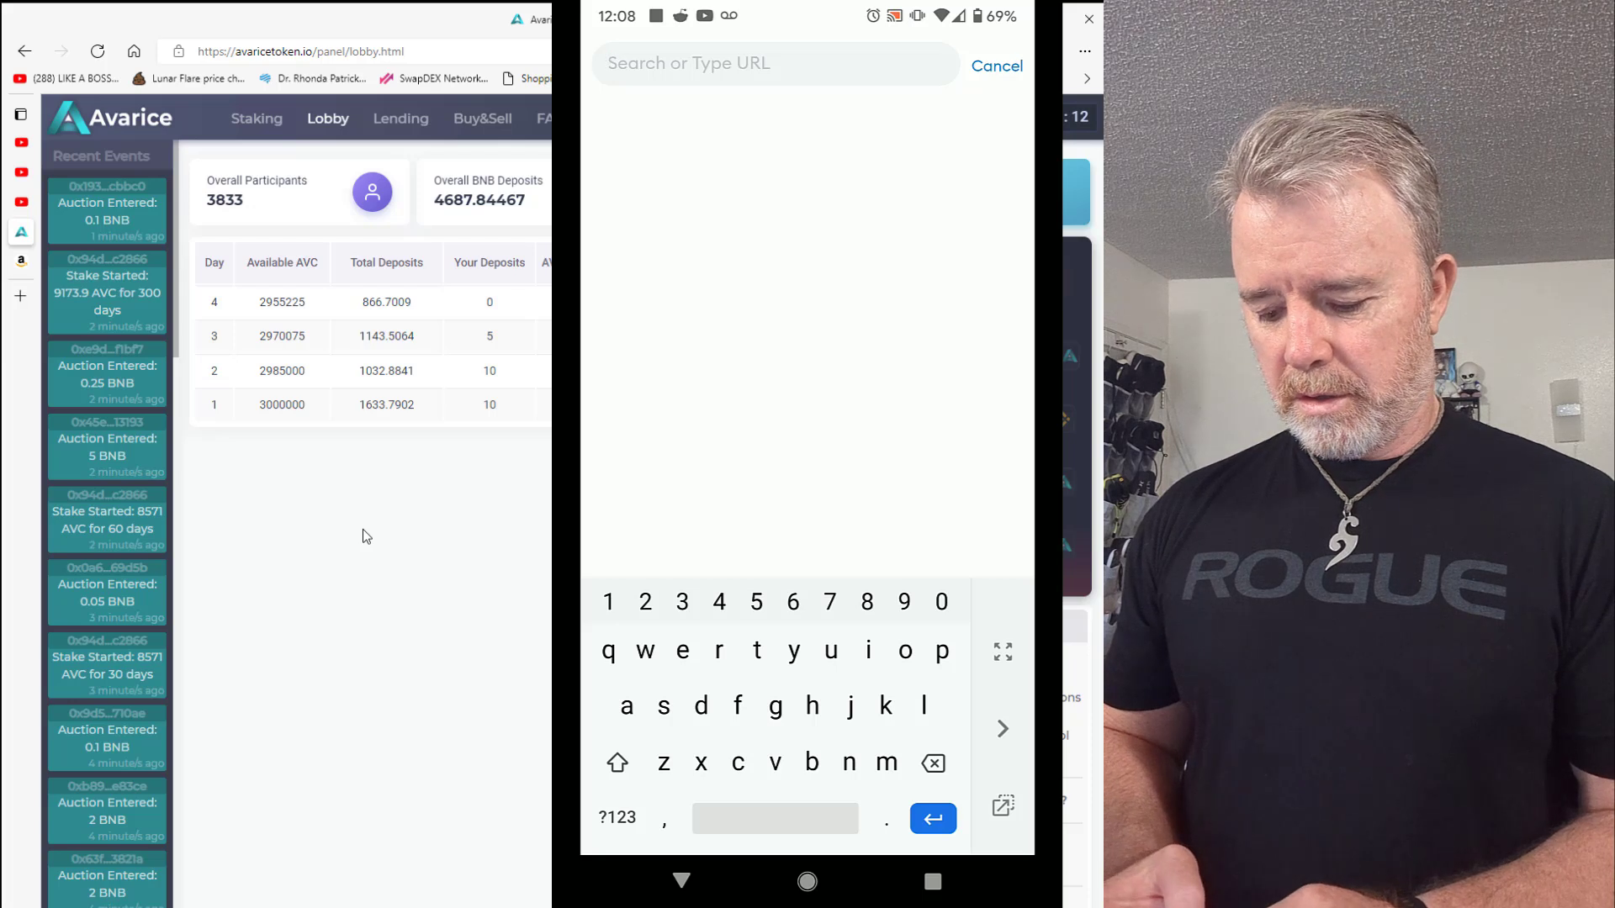
{"action": "type", "text": "av"}
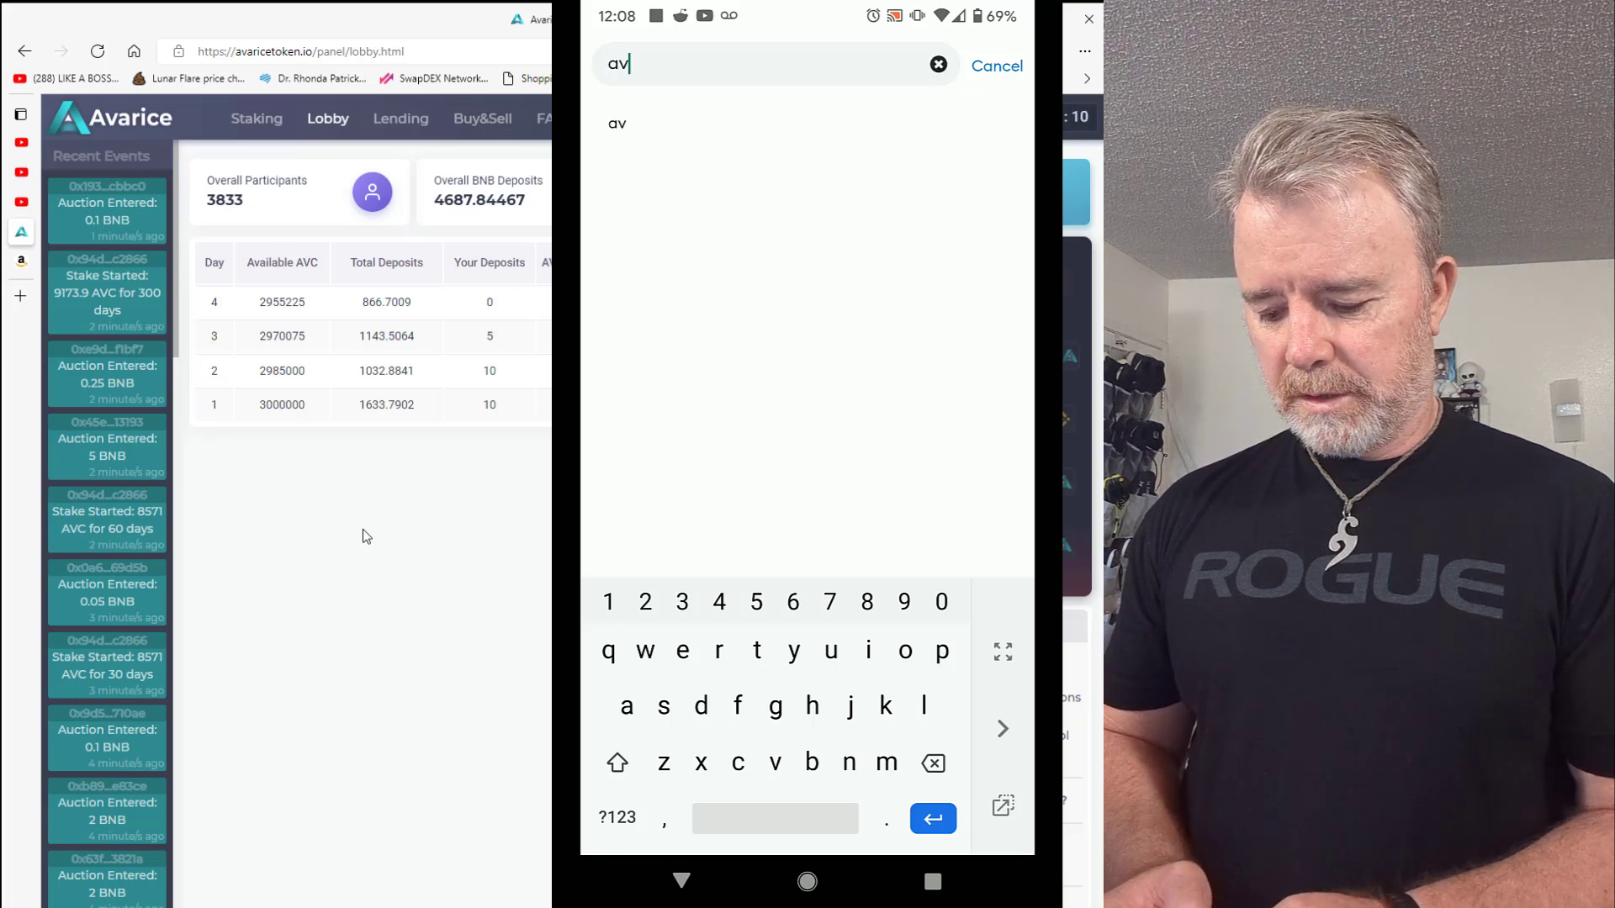
{"action": "type", "text": "ari"}
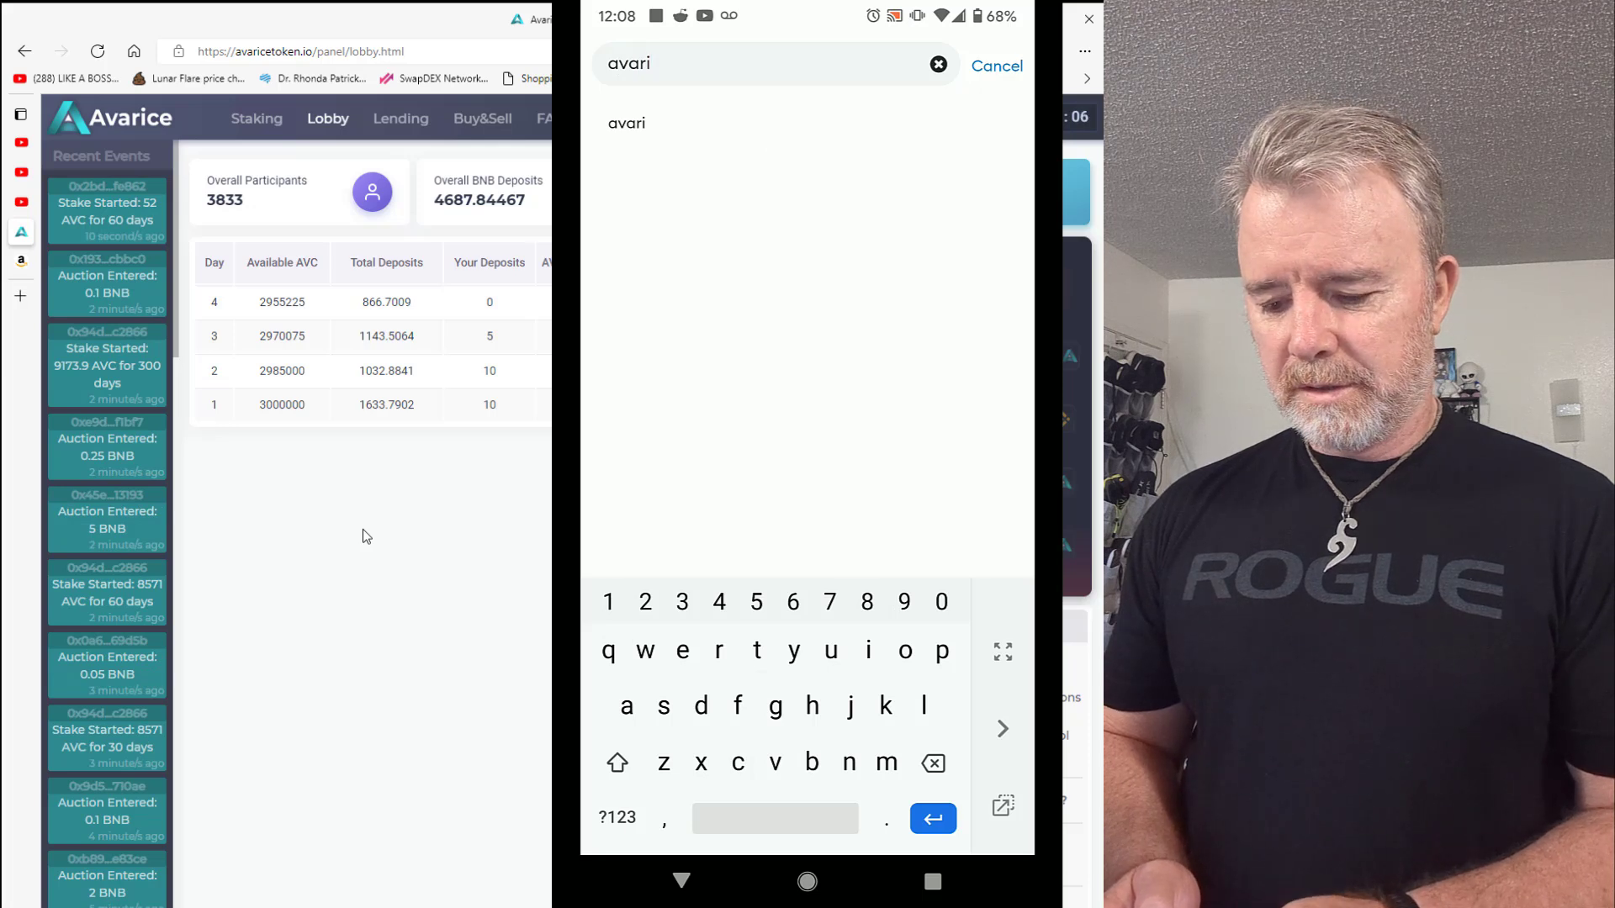
{"action": "type", "text": "ce"}
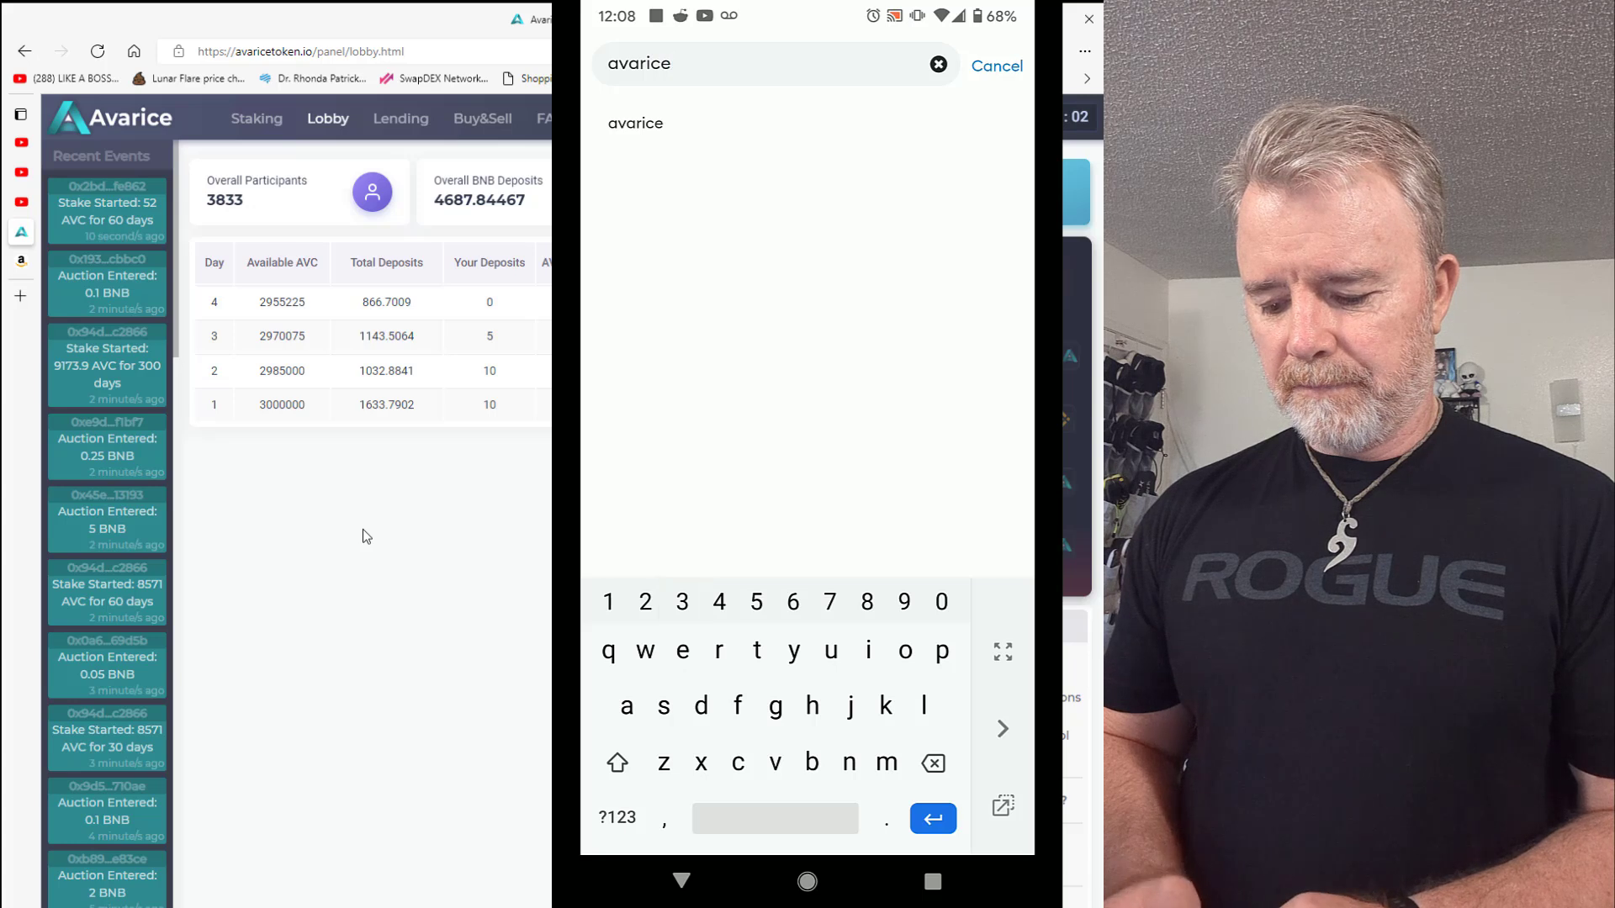
{"action": "type", "text": "token"}
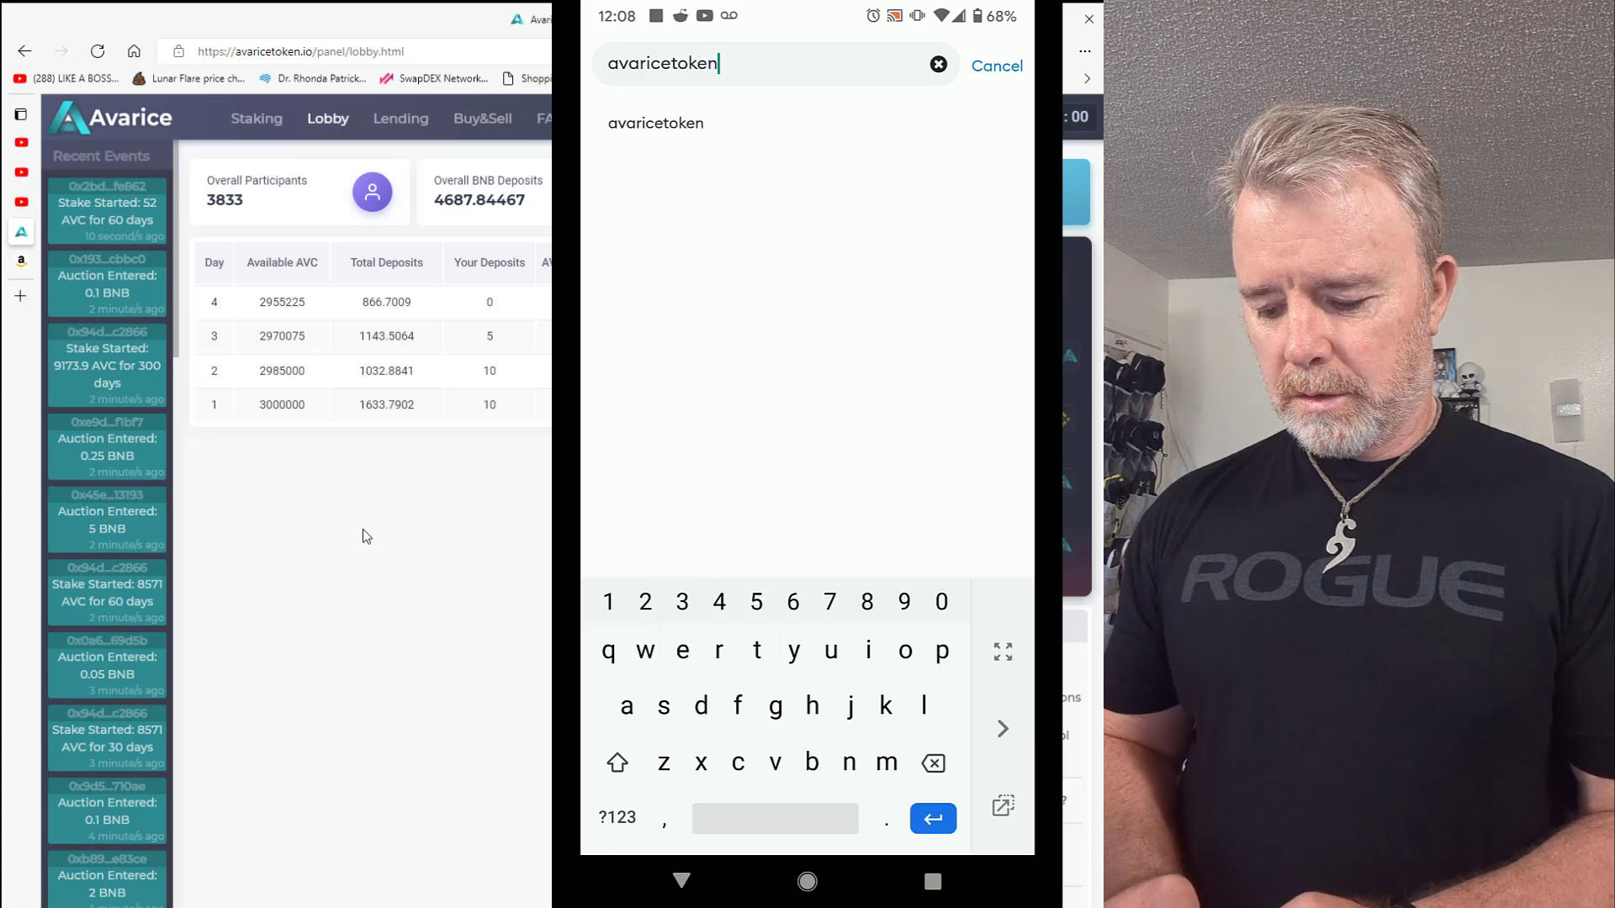
{"action": "type", "text": ".io"}
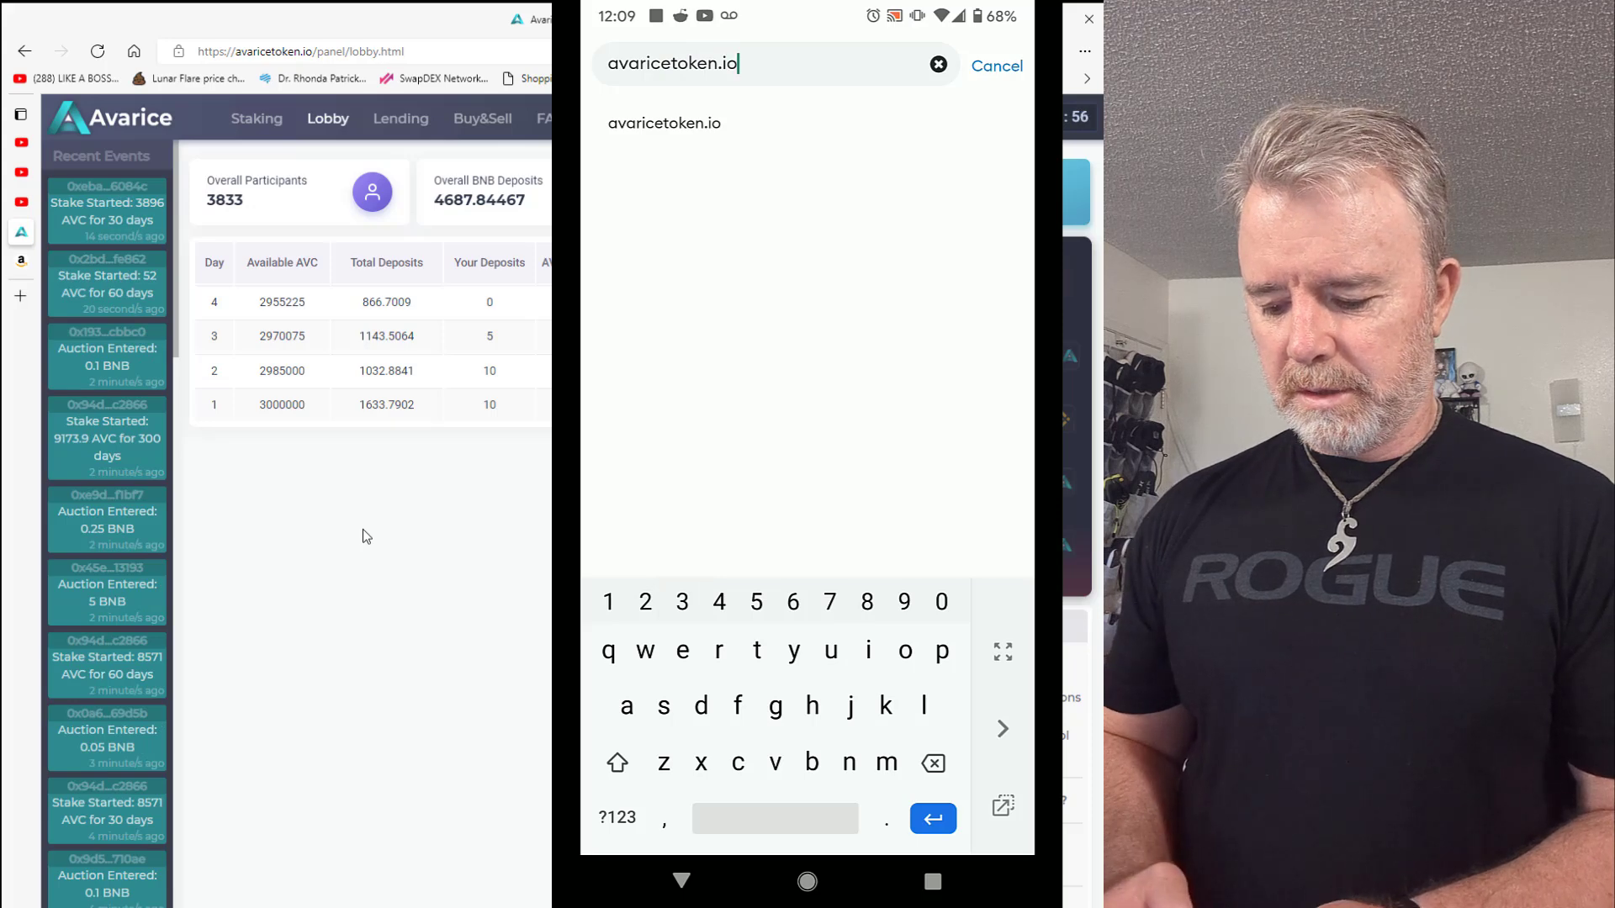
{"action": "key", "text": "Return"}
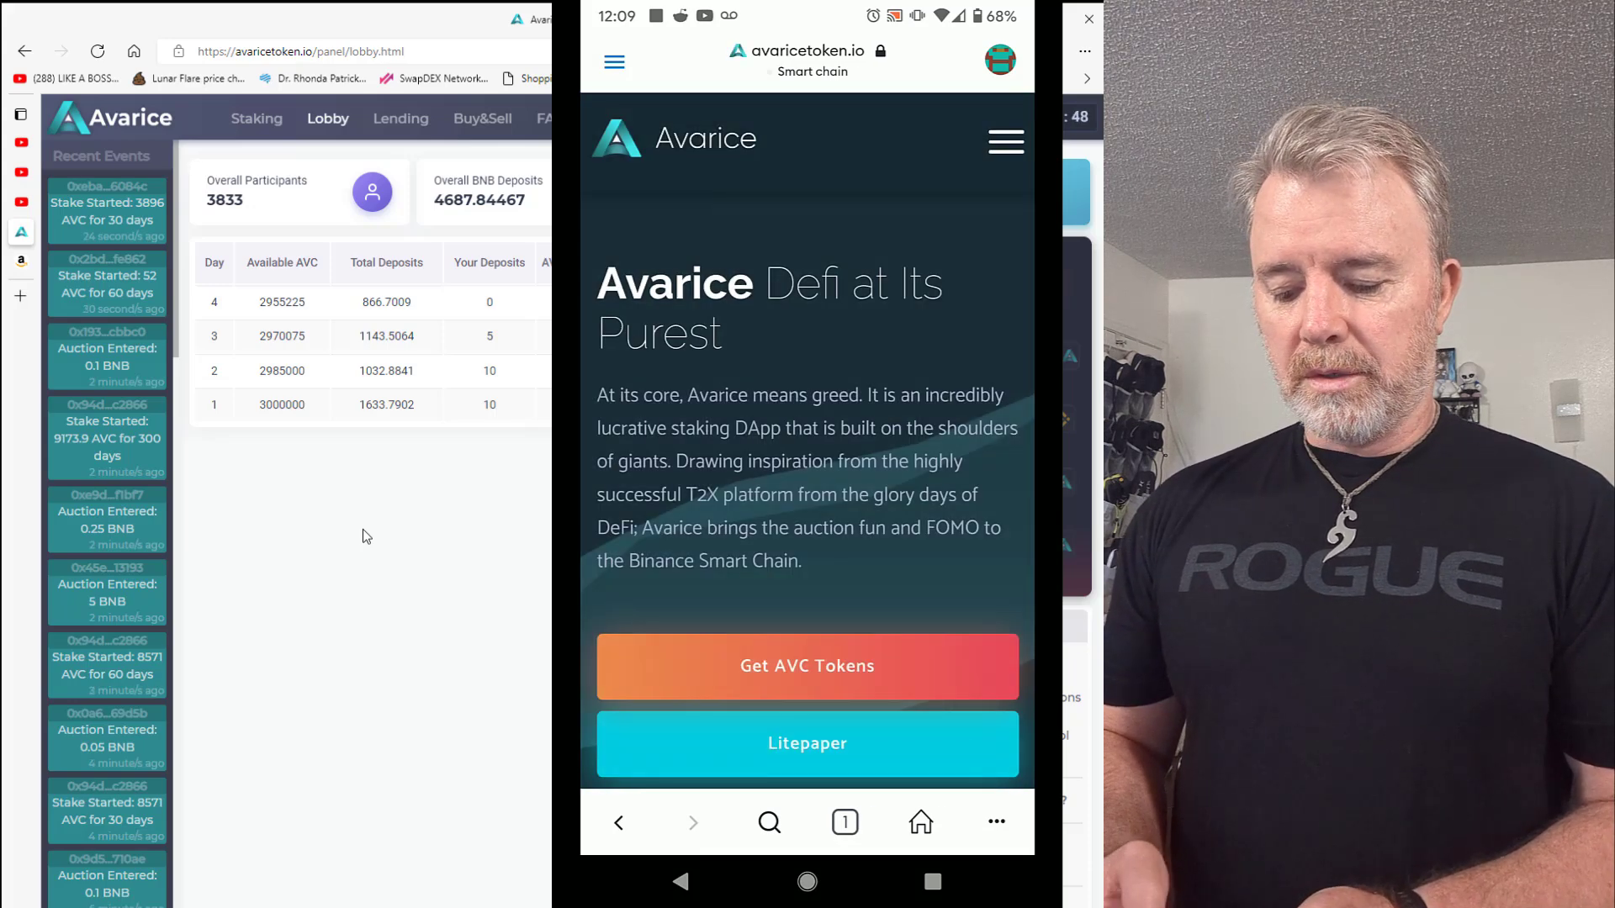
{"action": "scroll", "coordinate": [807, 446], "scroll_direction": "down", "scroll_amount": 2}
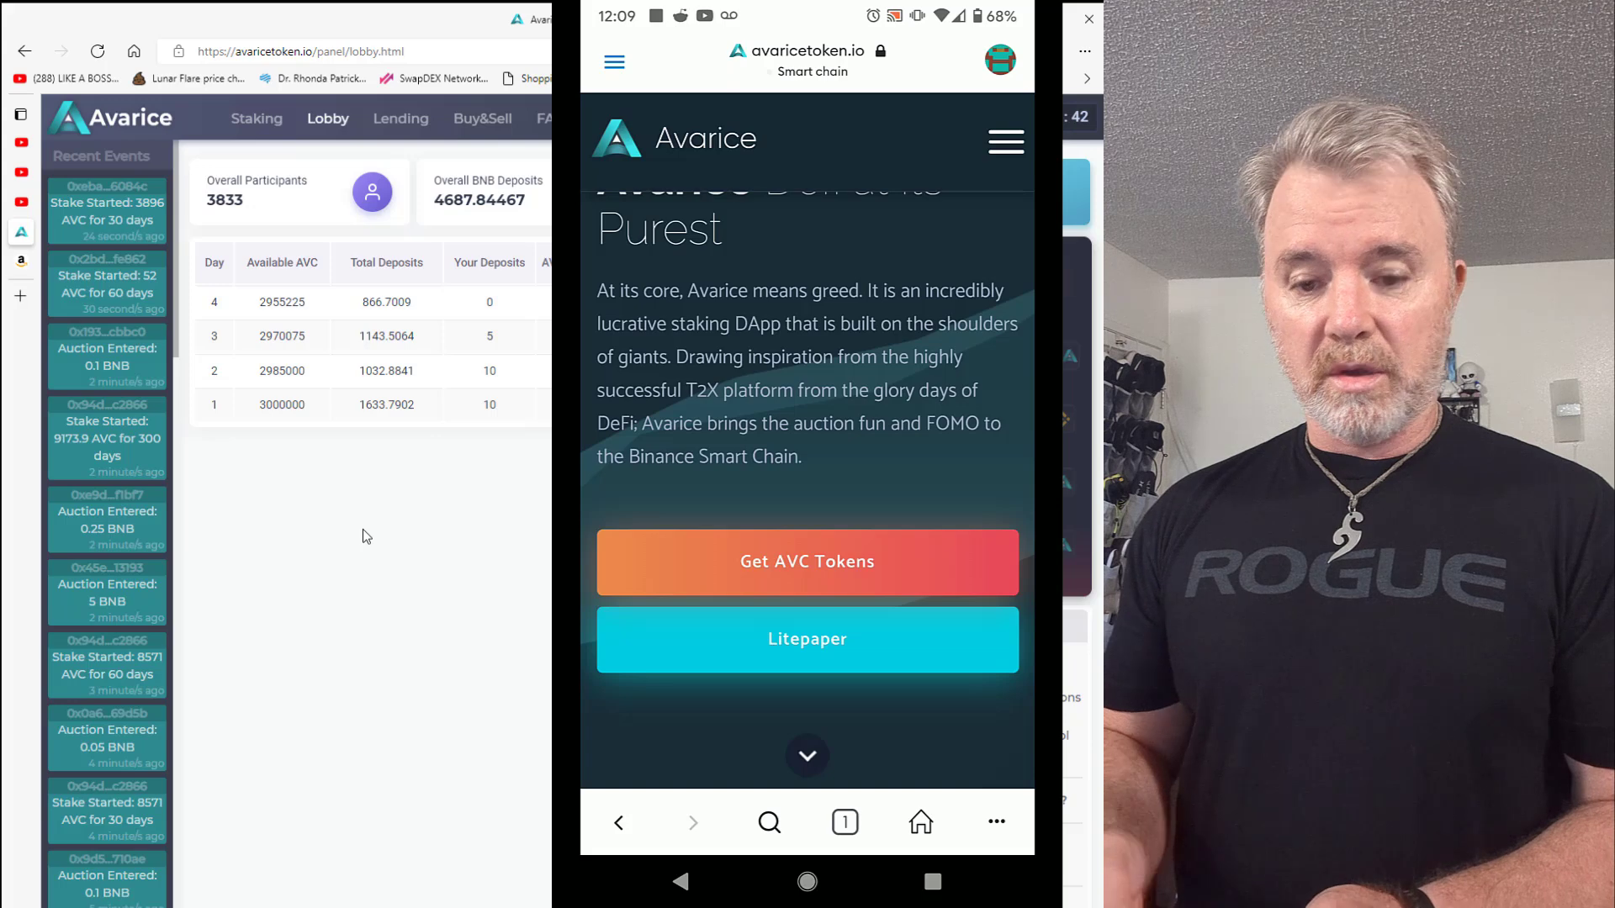
{"action": "scroll", "coordinate": [807, 446], "scroll_direction": "up", "scroll_amount": 1}
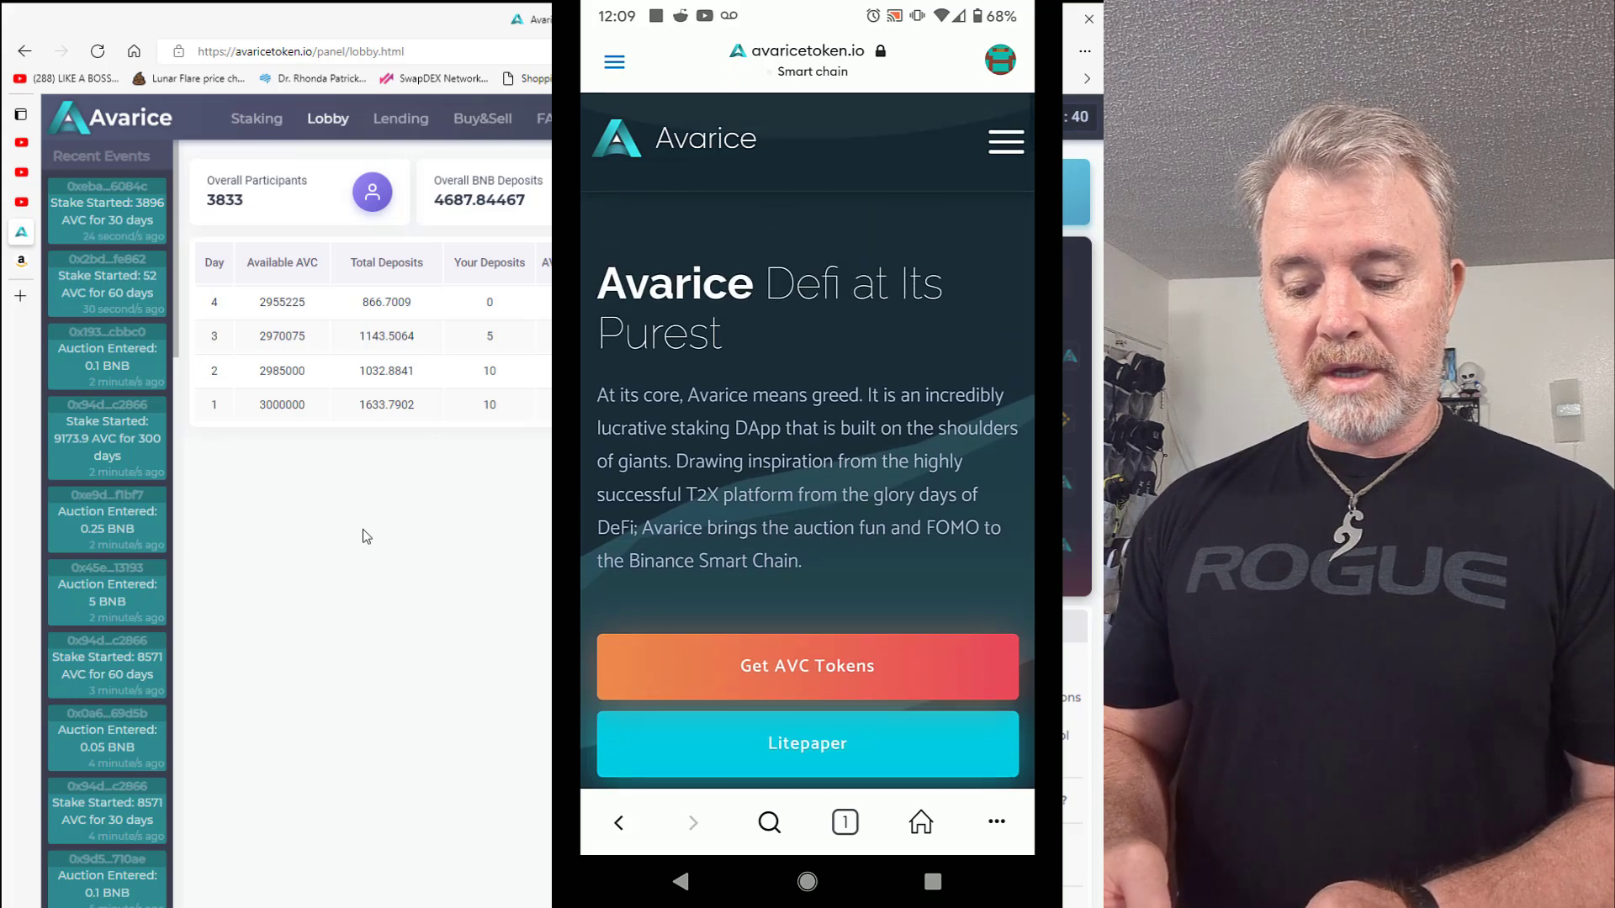
{"action": "scroll", "coordinate": [807, 446], "scroll_direction": "up", "scroll_amount": 1}
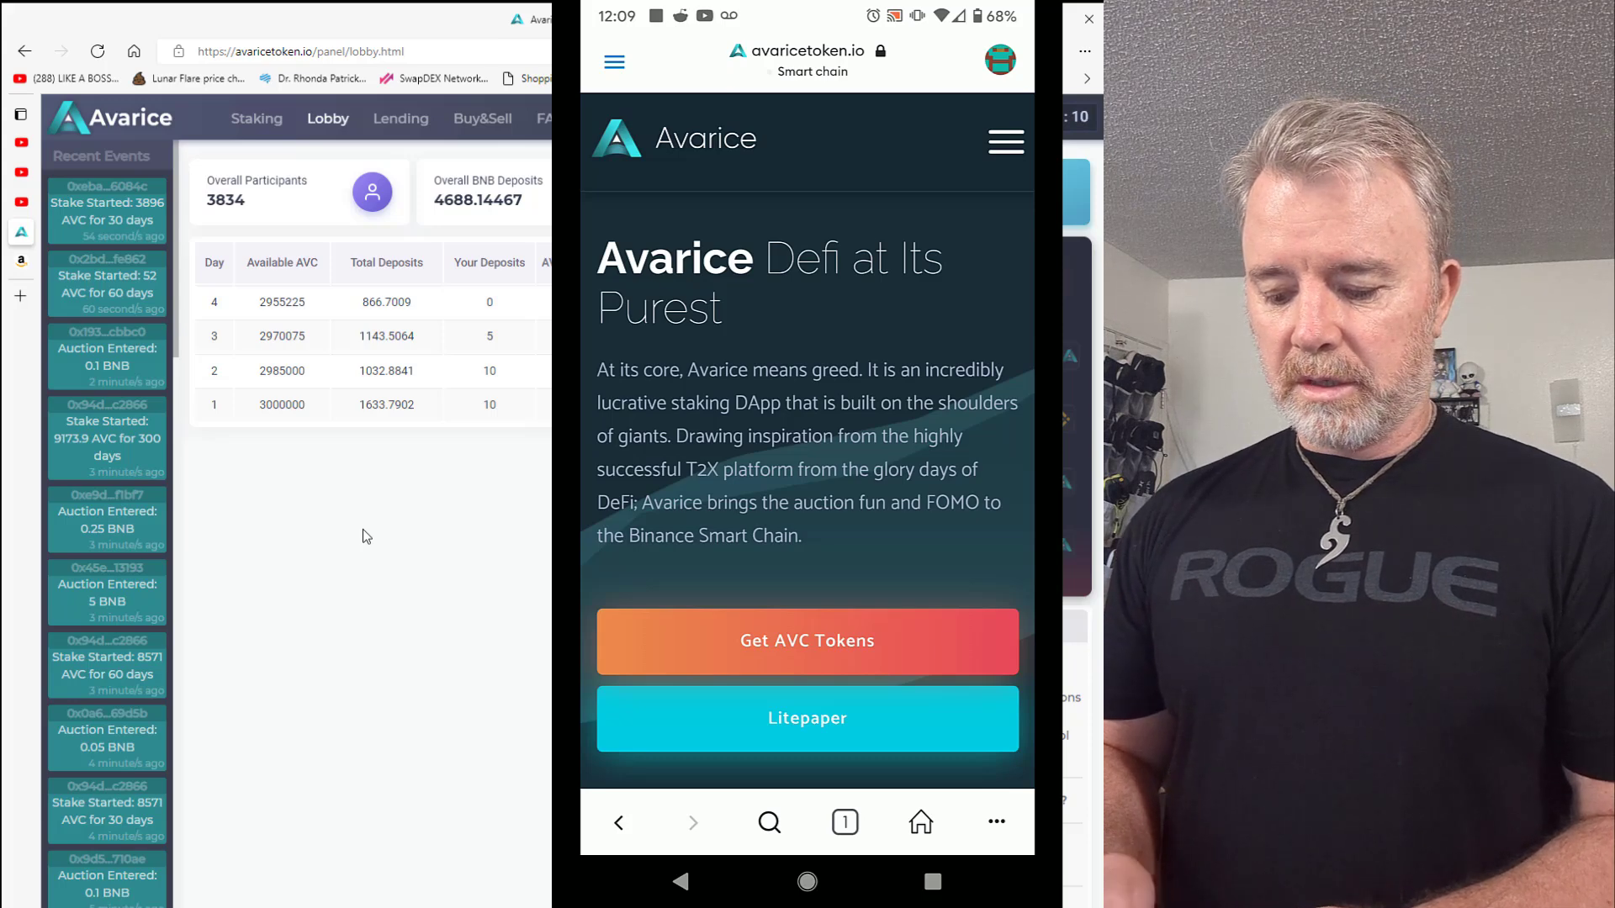
Open the Get AVC Tokens lobby and scroll through it to the Referral Bonus and FAQ.
{"action": "left_click", "coordinate": [807, 641]}
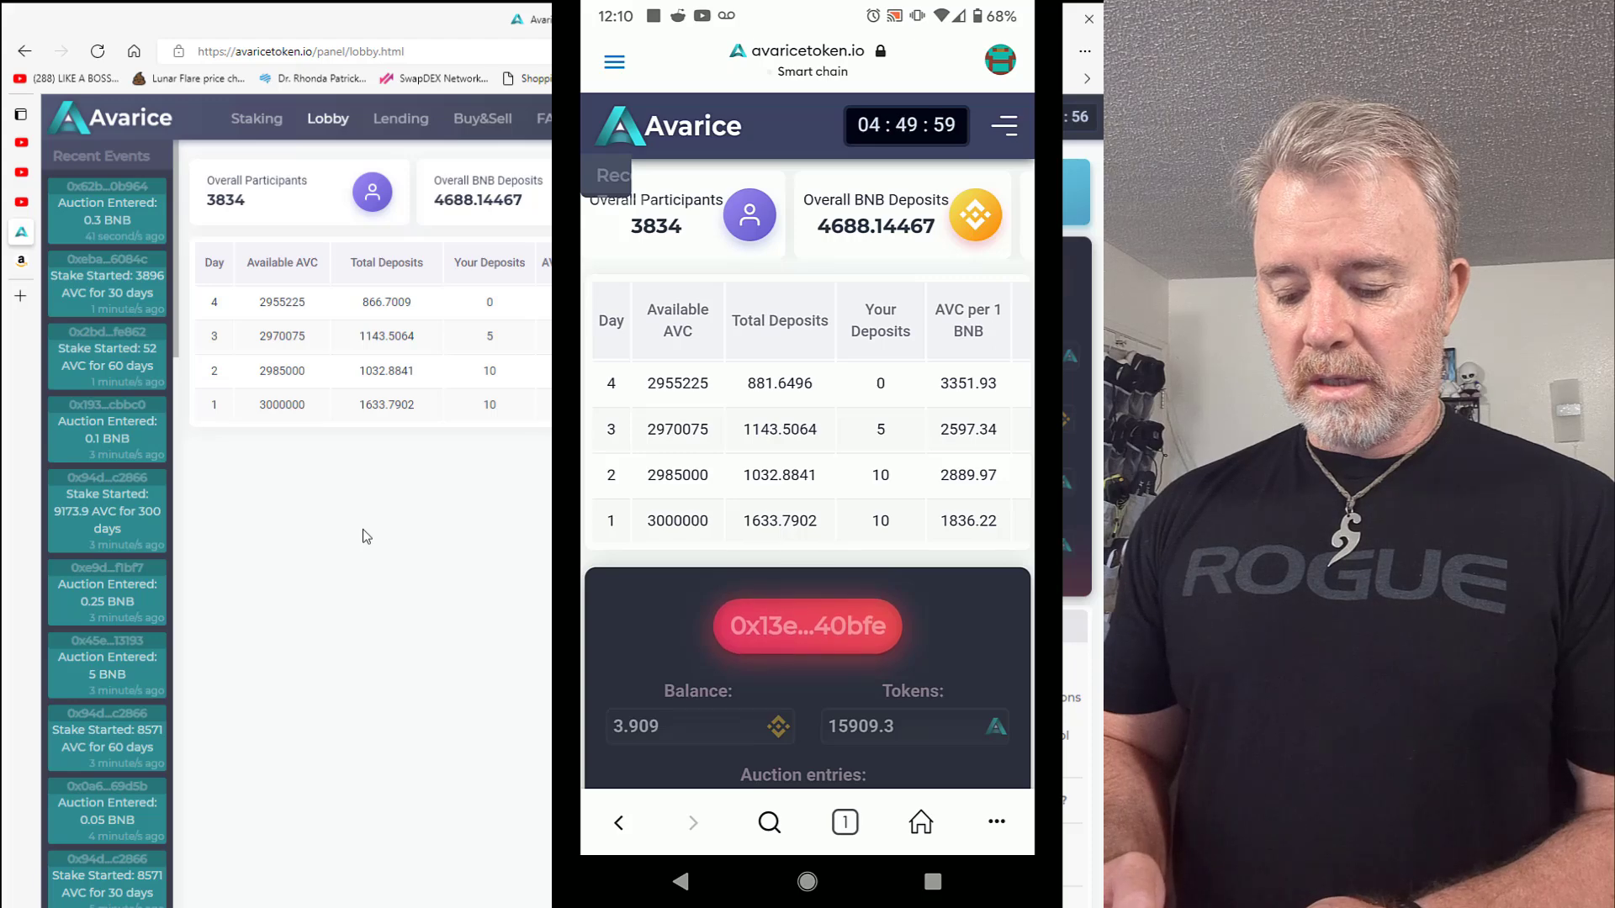
{"action": "scroll", "coordinate": [807, 463], "scroll_direction": "down", "scroll_amount": 3}
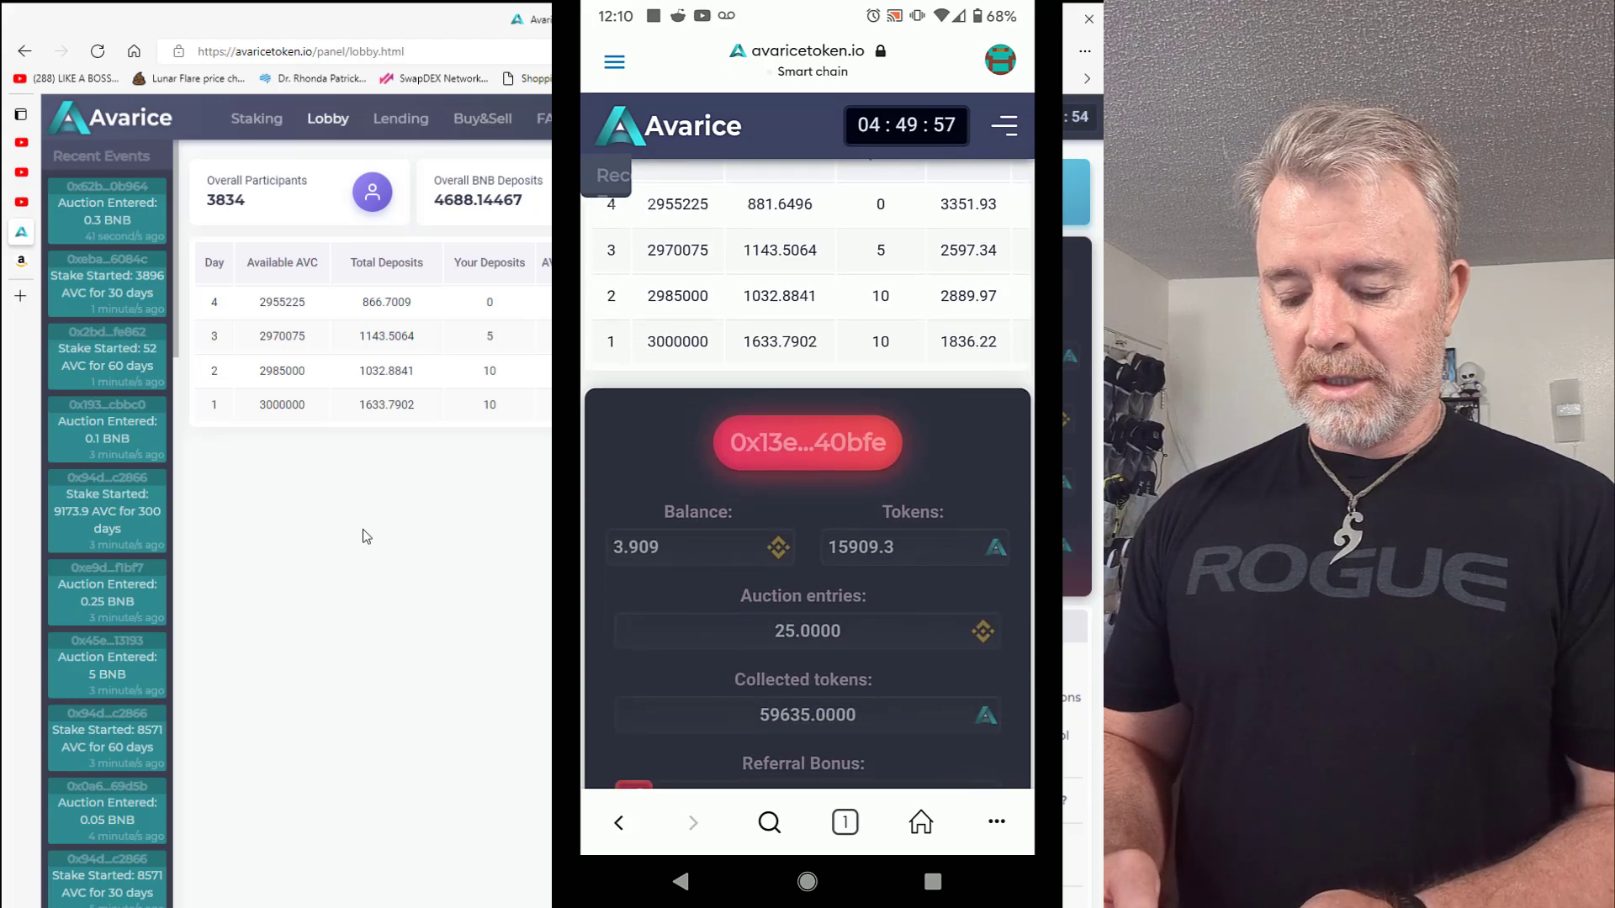
{"action": "scroll", "coordinate": [807, 476], "scroll_direction": "down", "scroll_amount": 3}
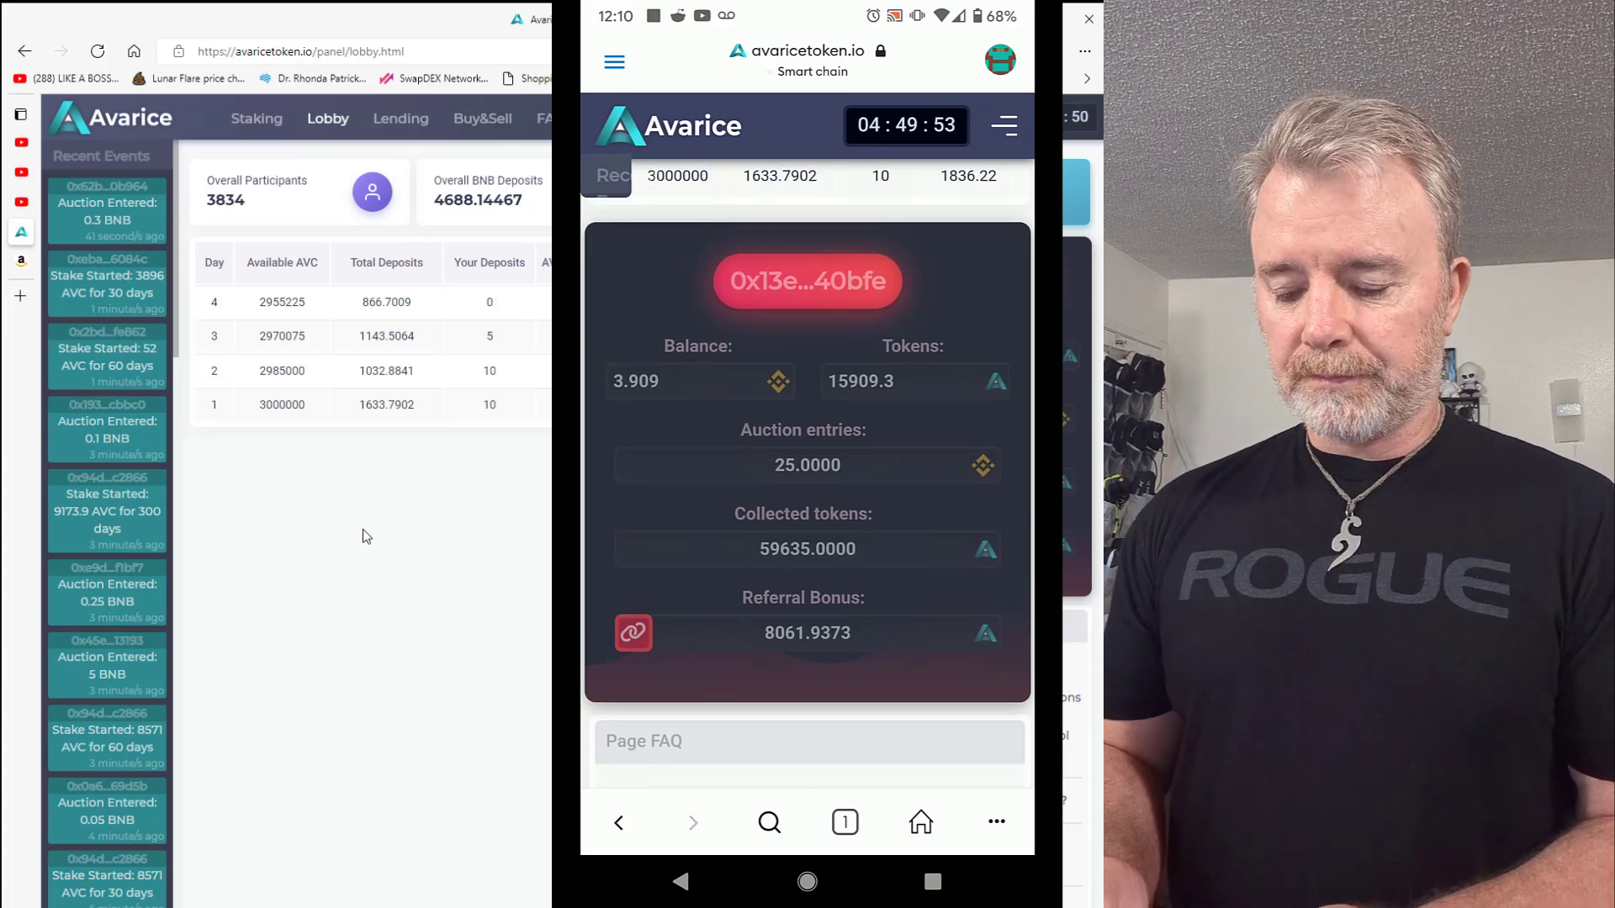
{"action": "scroll", "coordinate": [807, 475], "scroll_direction": "up", "scroll_amount": 2}
{"action": "scroll", "coordinate": [807, 475], "scroll_direction": "down", "scroll_amount": 3}
{"action": "scroll", "coordinate": [807, 475], "scroll_direction": "down", "scroll_amount": 3}
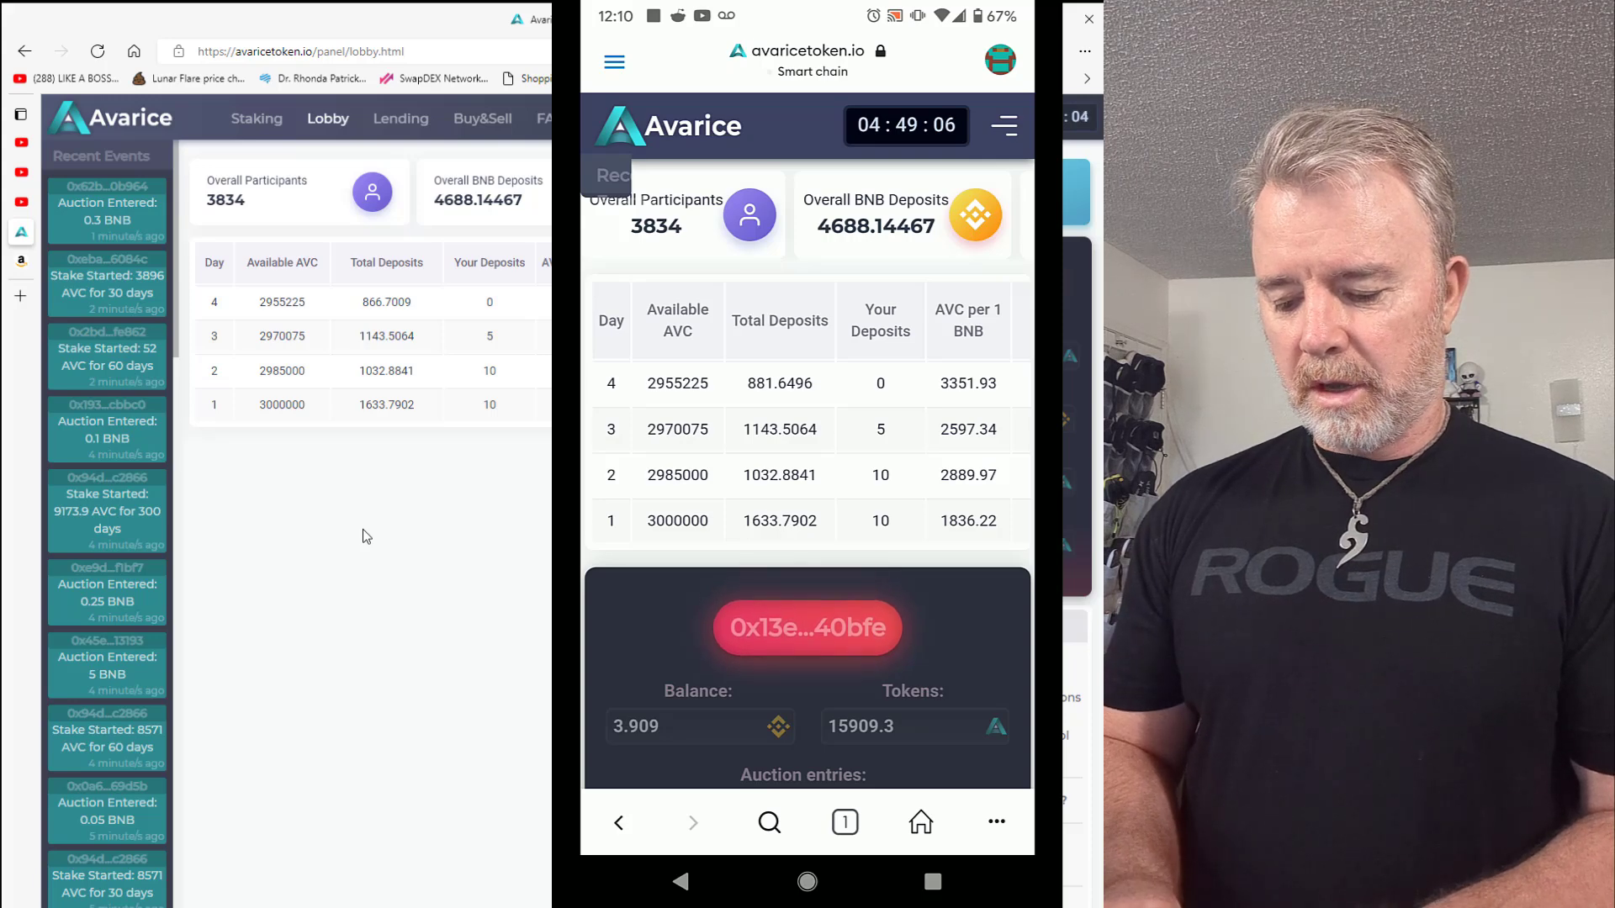
Swipe the auction table sideways to view its You Receive and Action columns.
{"action": "scroll", "coordinate": [807, 404], "scroll_direction": "right", "scroll_amount": 3}
{"action": "scroll", "coordinate": [807, 403], "scroll_direction": "left", "scroll_amount": 3}
{"action": "scroll", "coordinate": [807, 403], "scroll_direction": "right", "scroll_amount": 3}
{"action": "scroll", "coordinate": [808, 404], "scroll_direction": "left", "scroll_amount": 3}
{"action": "scroll", "coordinate": [807, 404], "scroll_direction": "right", "scroll_amount": 3}
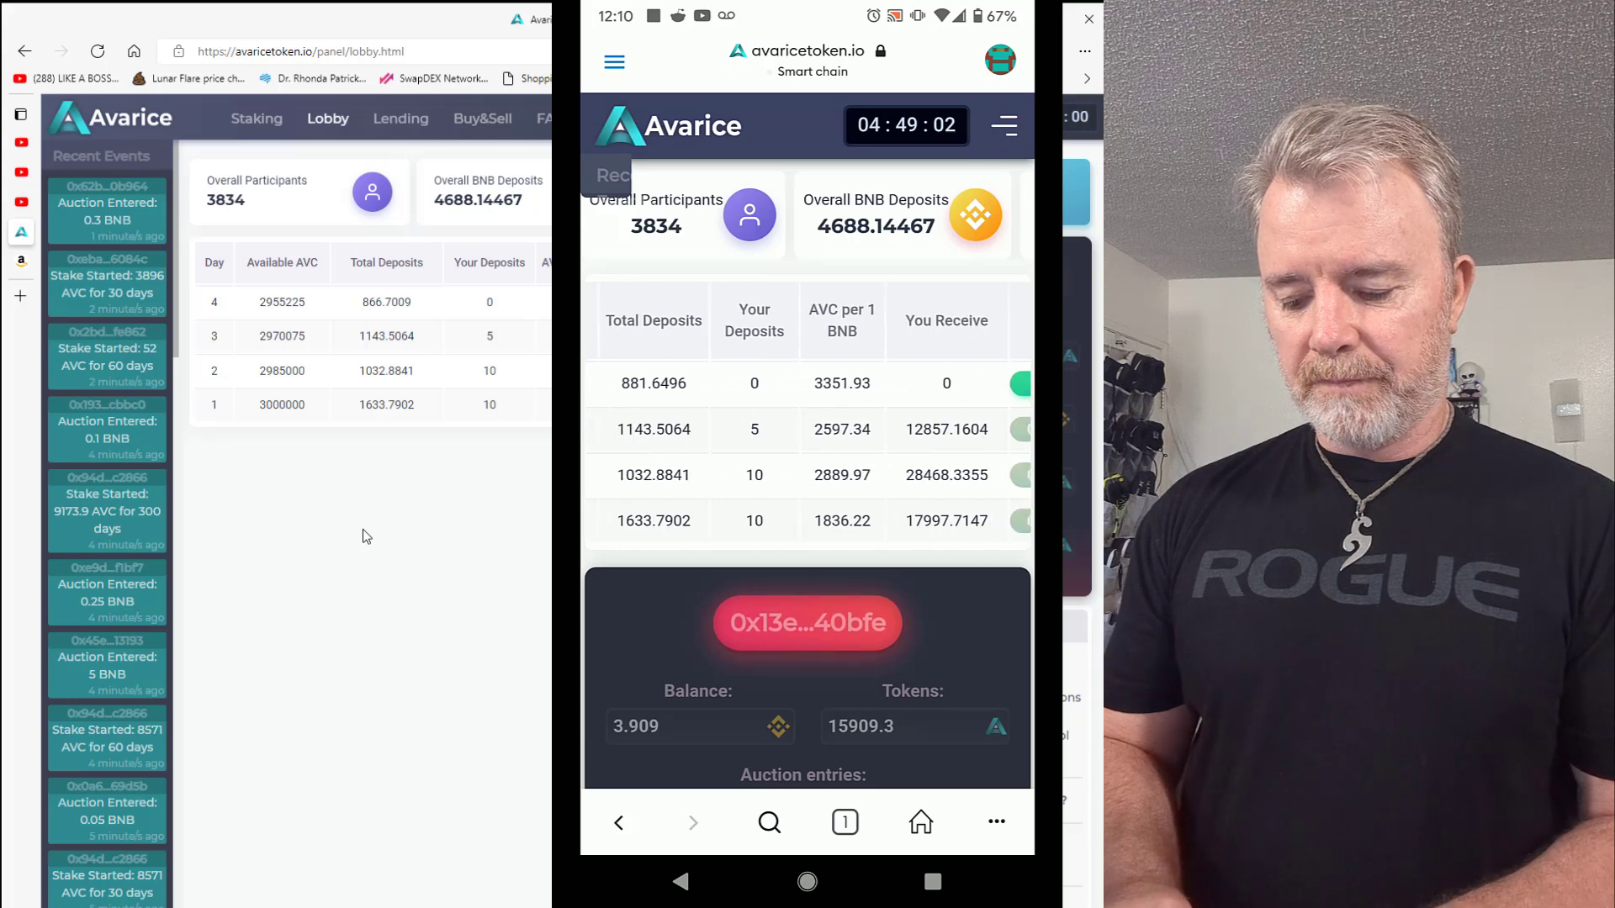
{"action": "scroll", "coordinate": [808, 403], "scroll_direction": "left", "scroll_amount": 3}
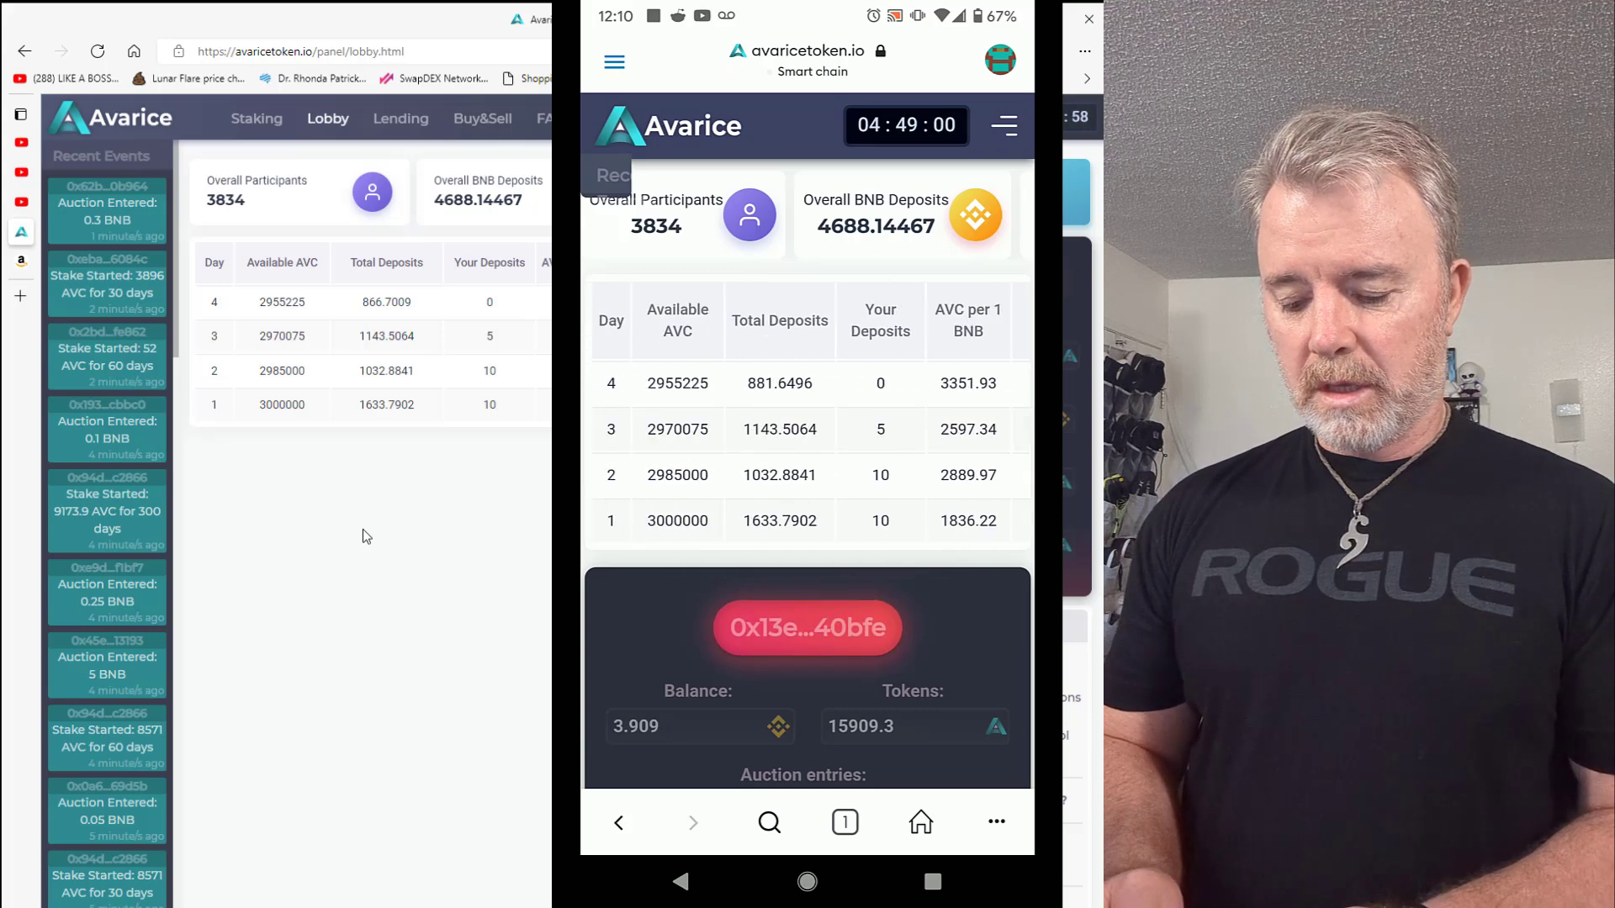
{"action": "scroll", "coordinate": [807, 404], "scroll_direction": "right", "scroll_amount": 3}
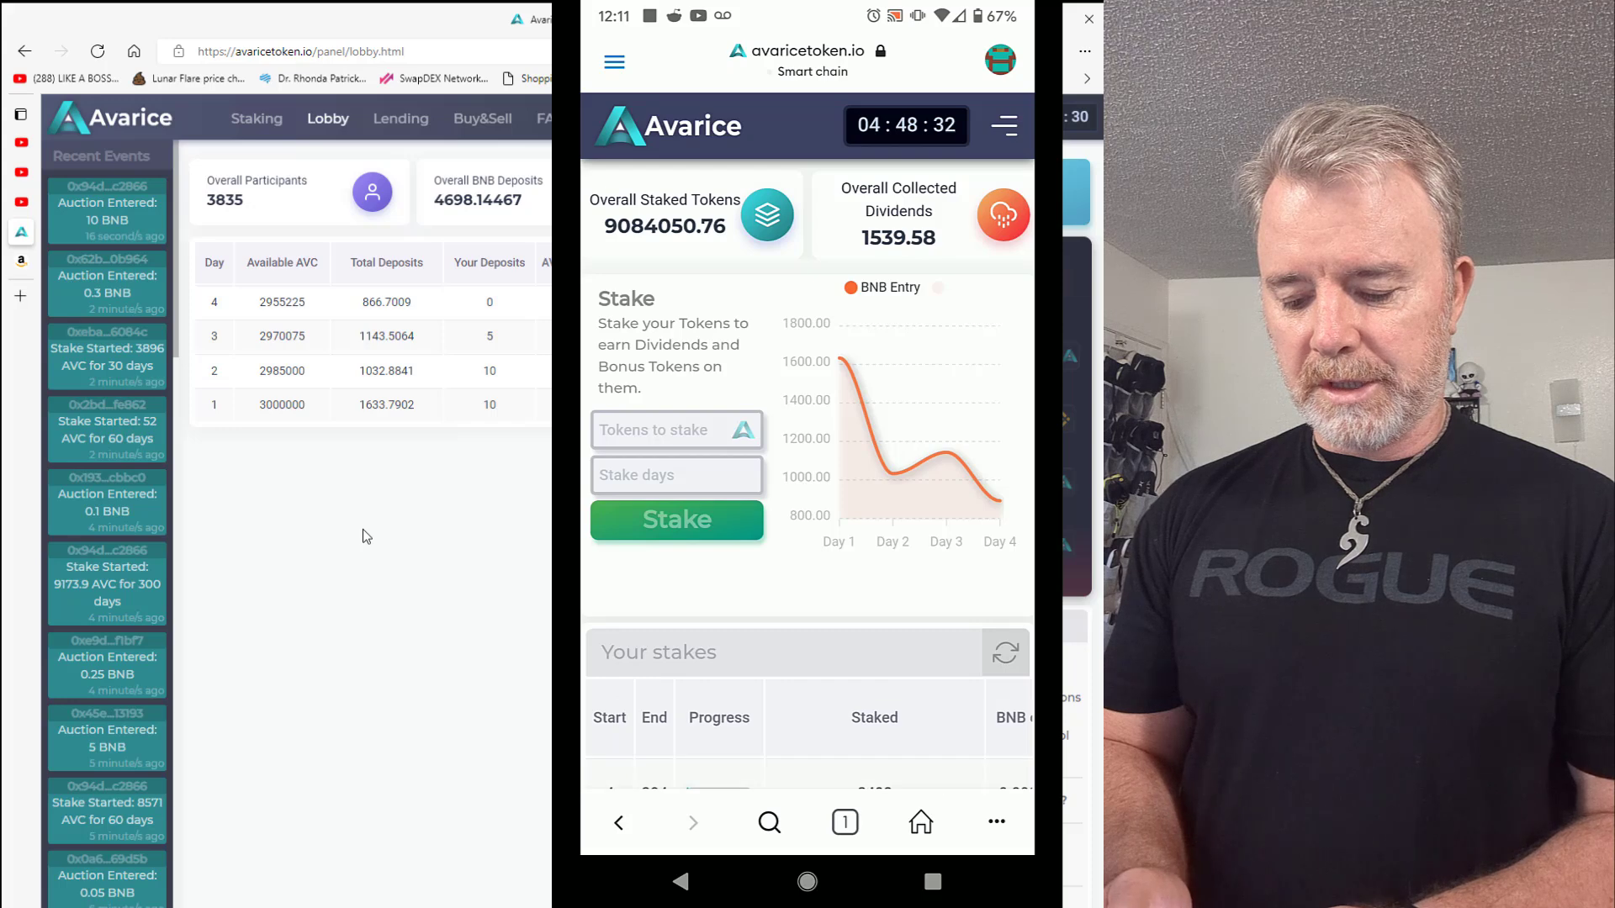
{"action": "left_click", "coordinate": [672, 429]}
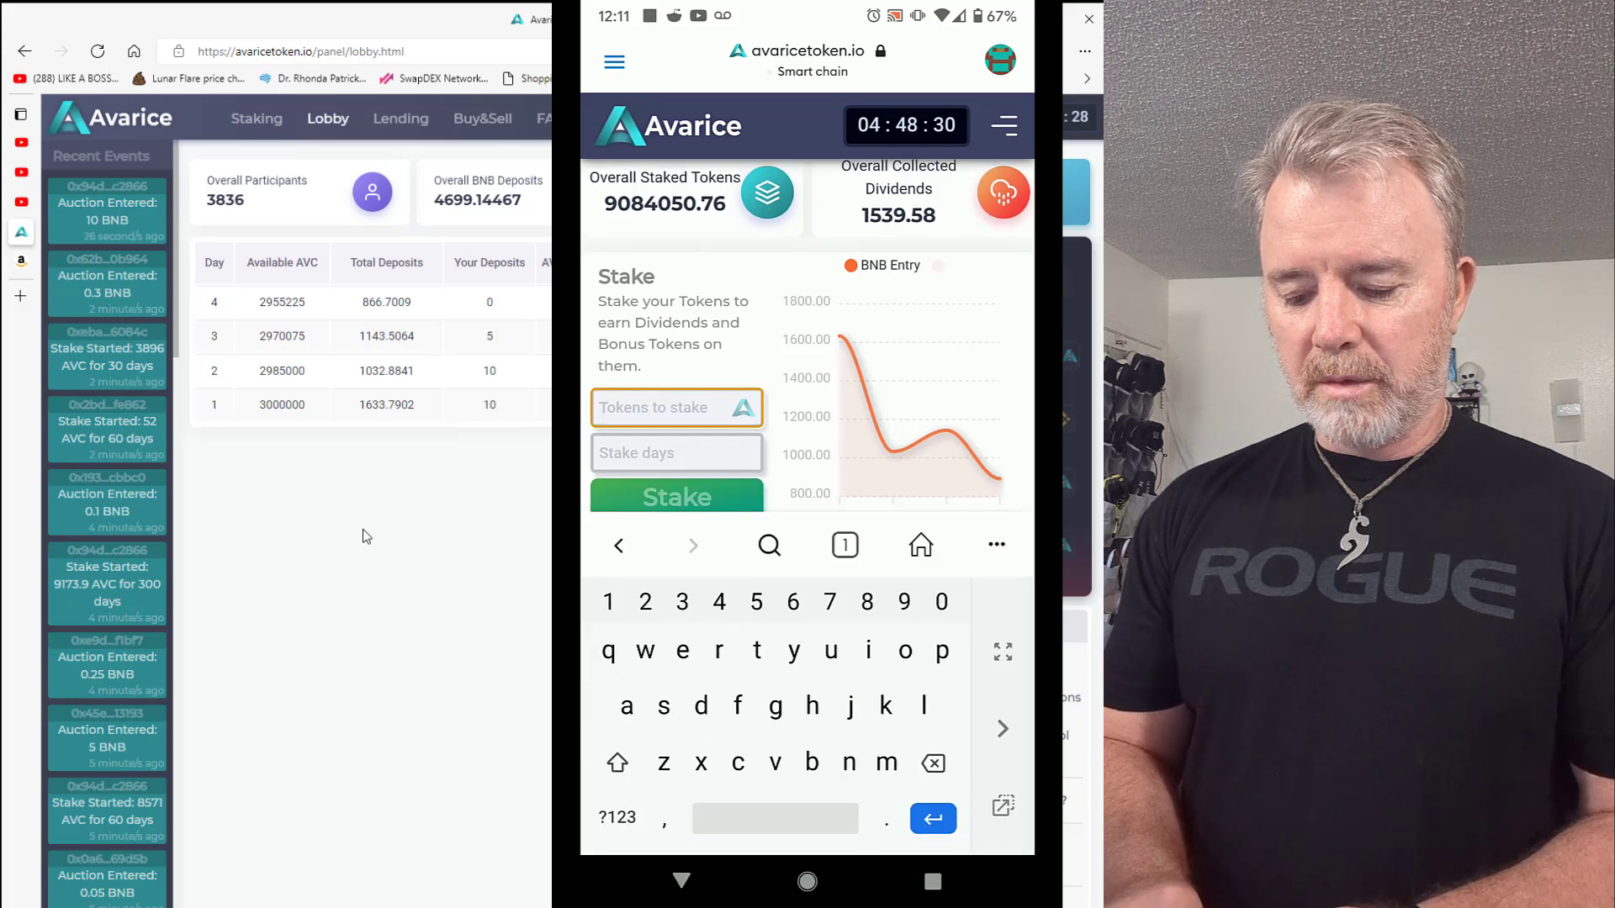
{"action": "left_click", "coordinate": [676, 452]}
{"action": "key", "text": "Escape"}
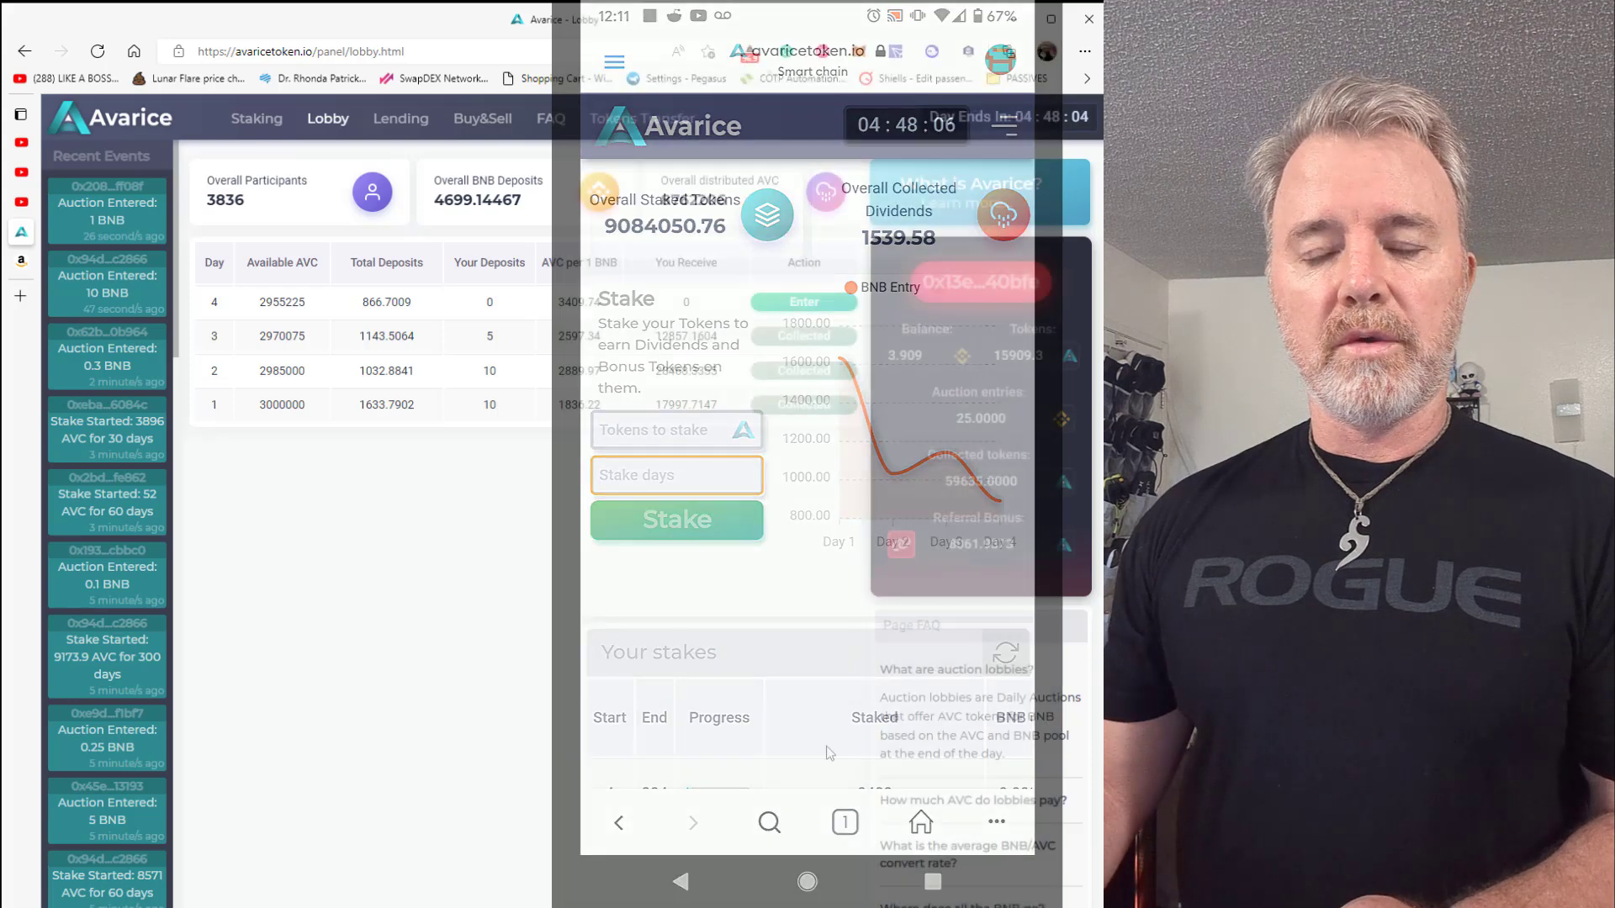
Bring Notepad forward and select the wallet address after r= in the referral URL.
{"action": "key", "text": "alt+Tab"}
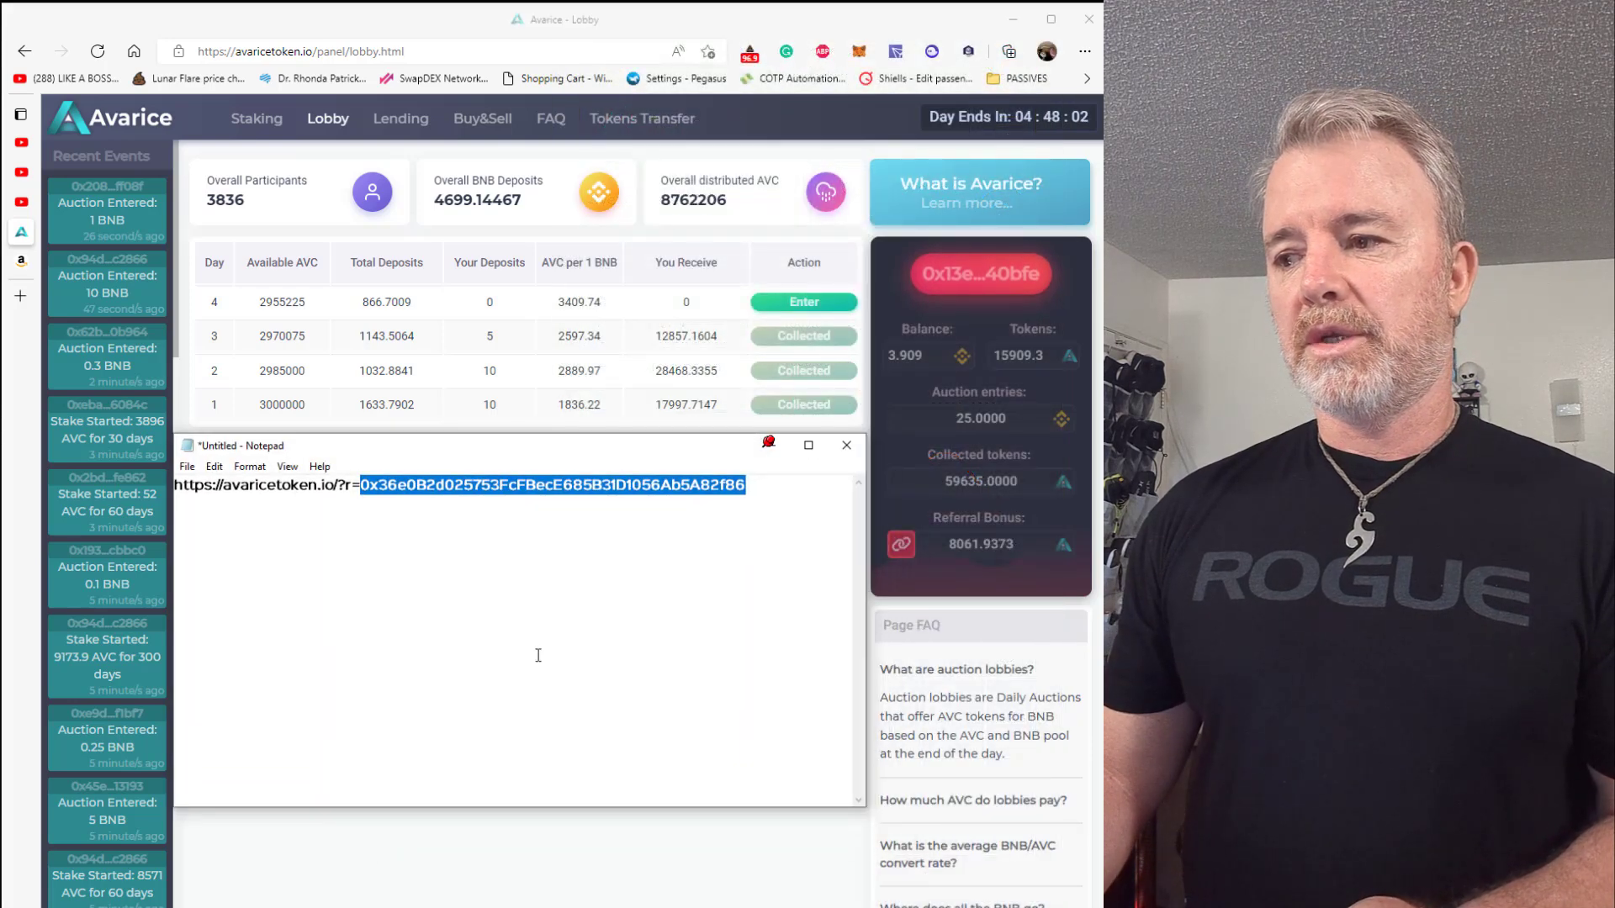
{"action": "left_click", "coordinate": [418, 563]}
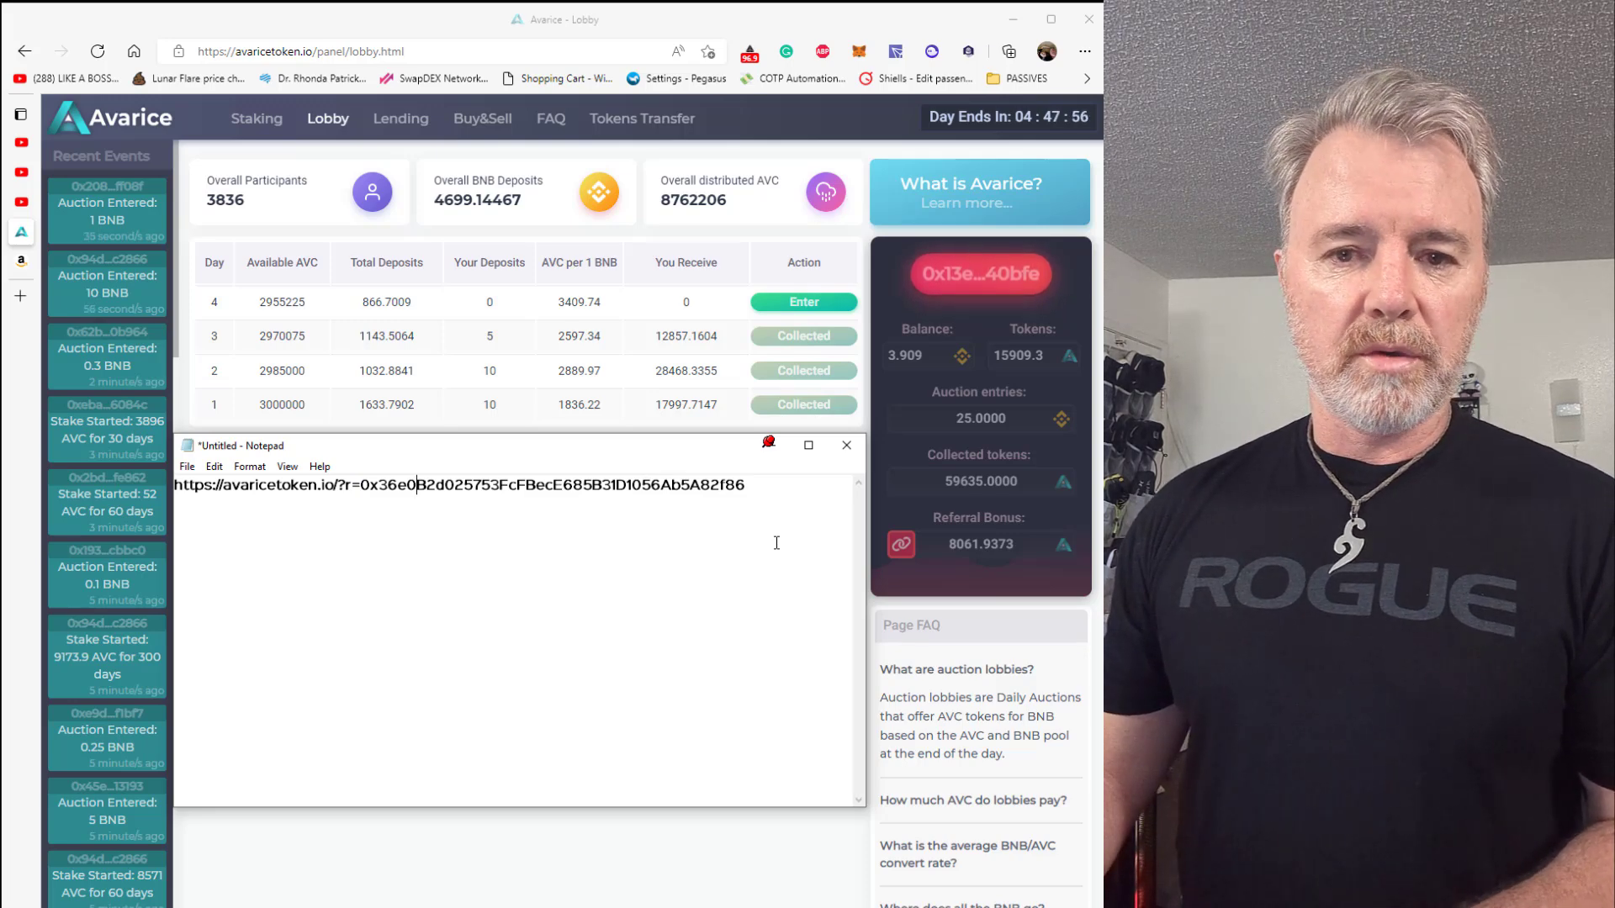
{"action": "left_click_drag", "start_coordinate": [746, 486], "coordinate": [361, 485]}
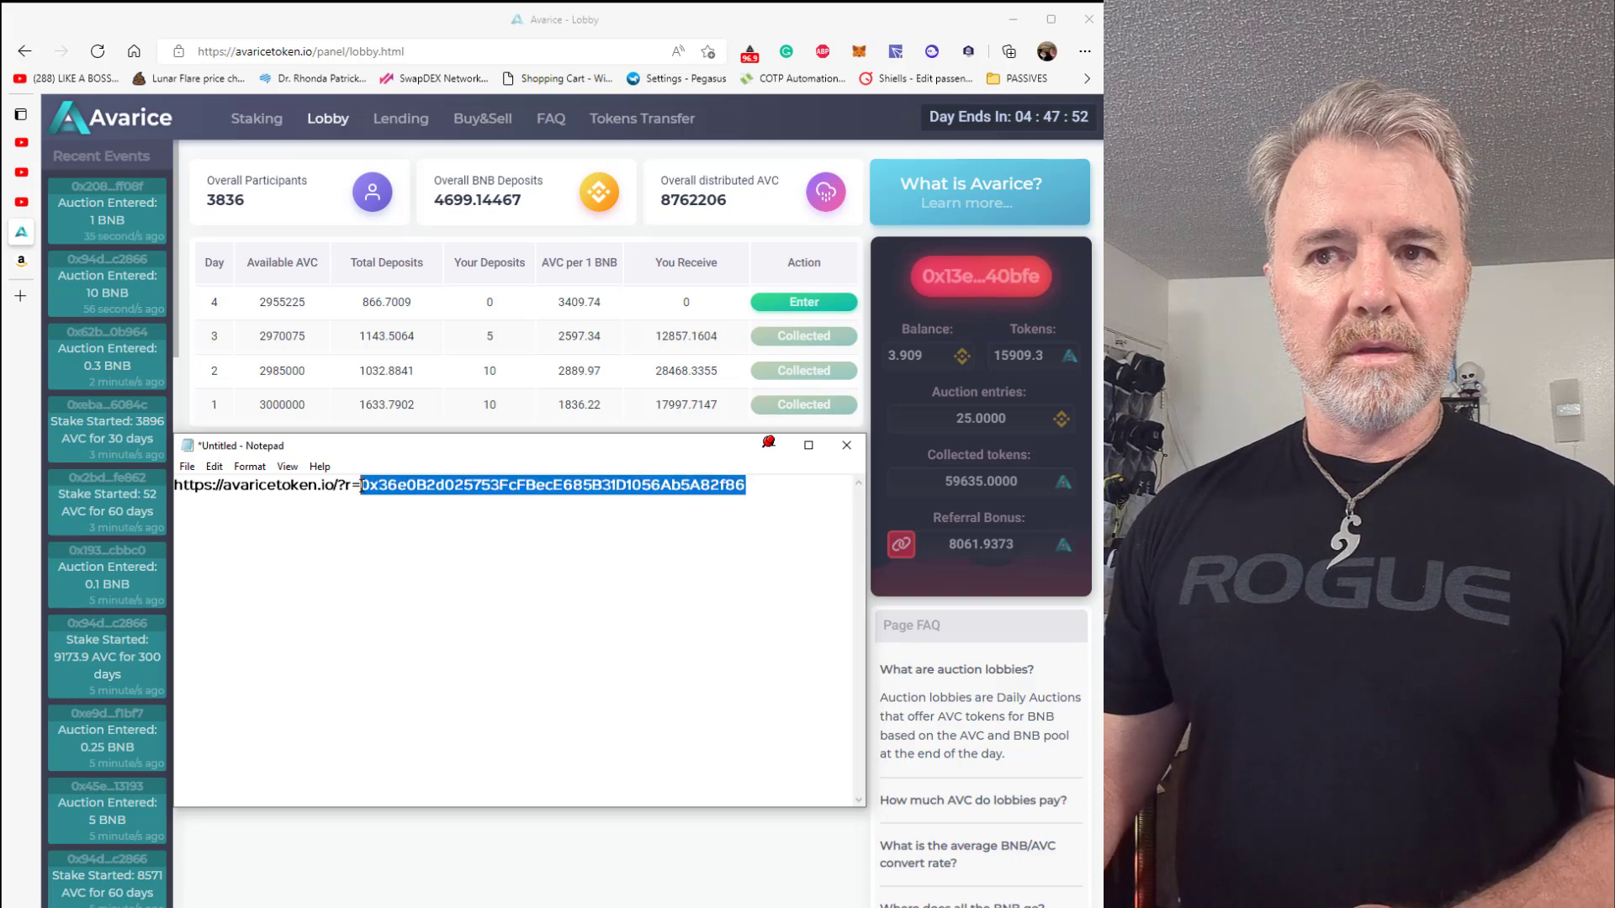
{"action": "left_click", "coordinate": [443, 530]}
{"action": "left_click_drag", "start_coordinate": [745, 485], "coordinate": [361, 490]}
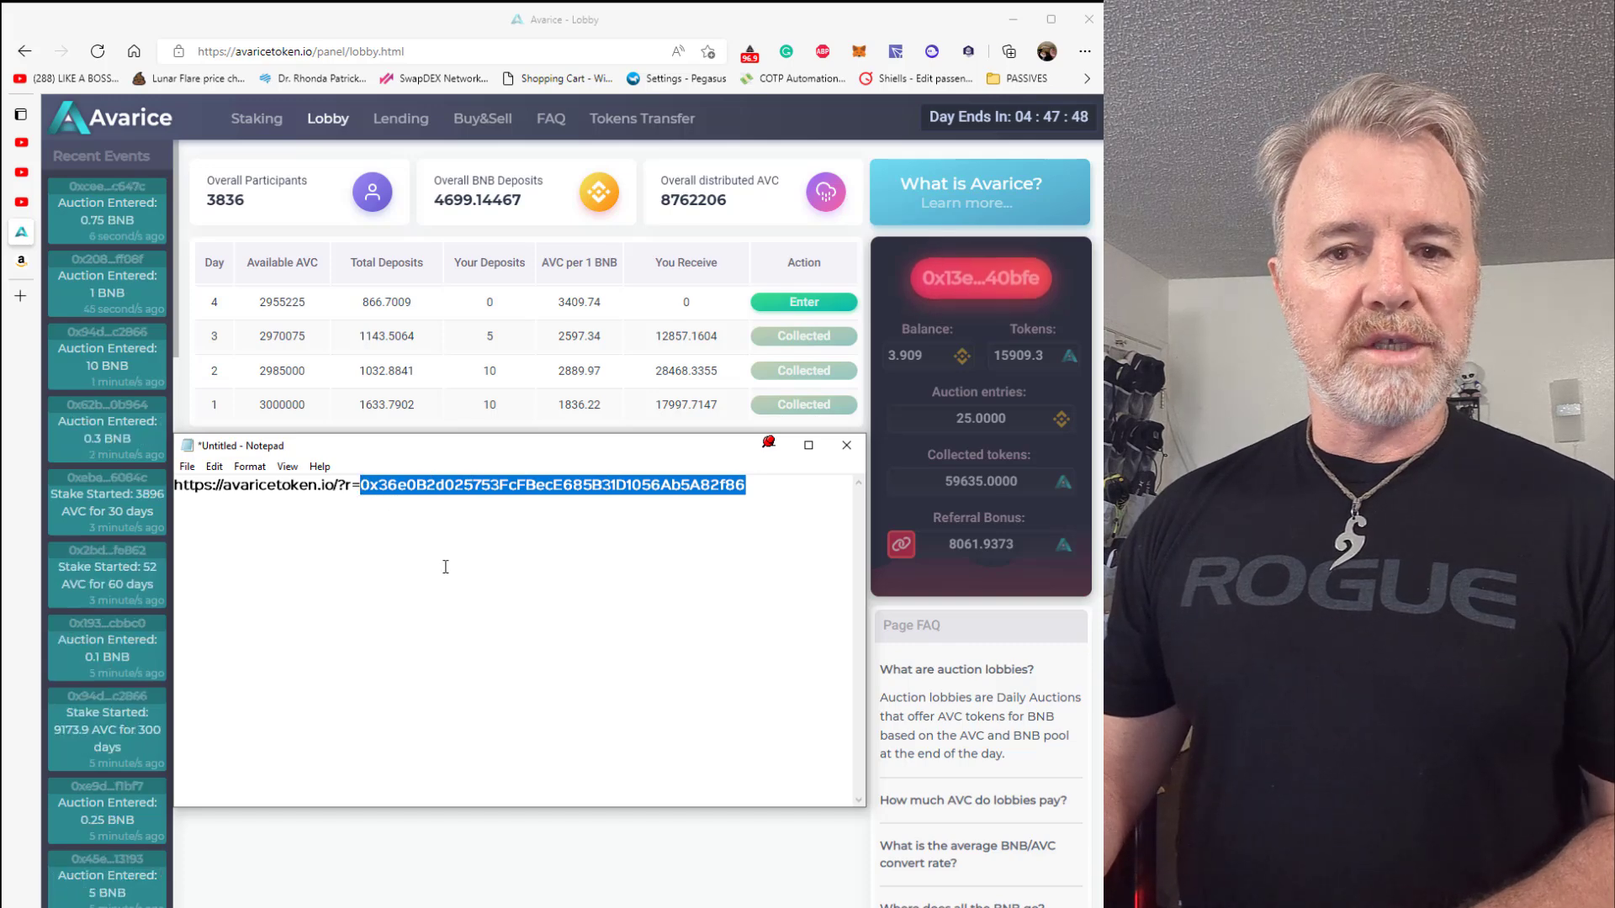
Copy the Default-2 account's address from MetaMask and reselect the old address after ?r=.
{"action": "left_click", "coordinate": [855, 55]}
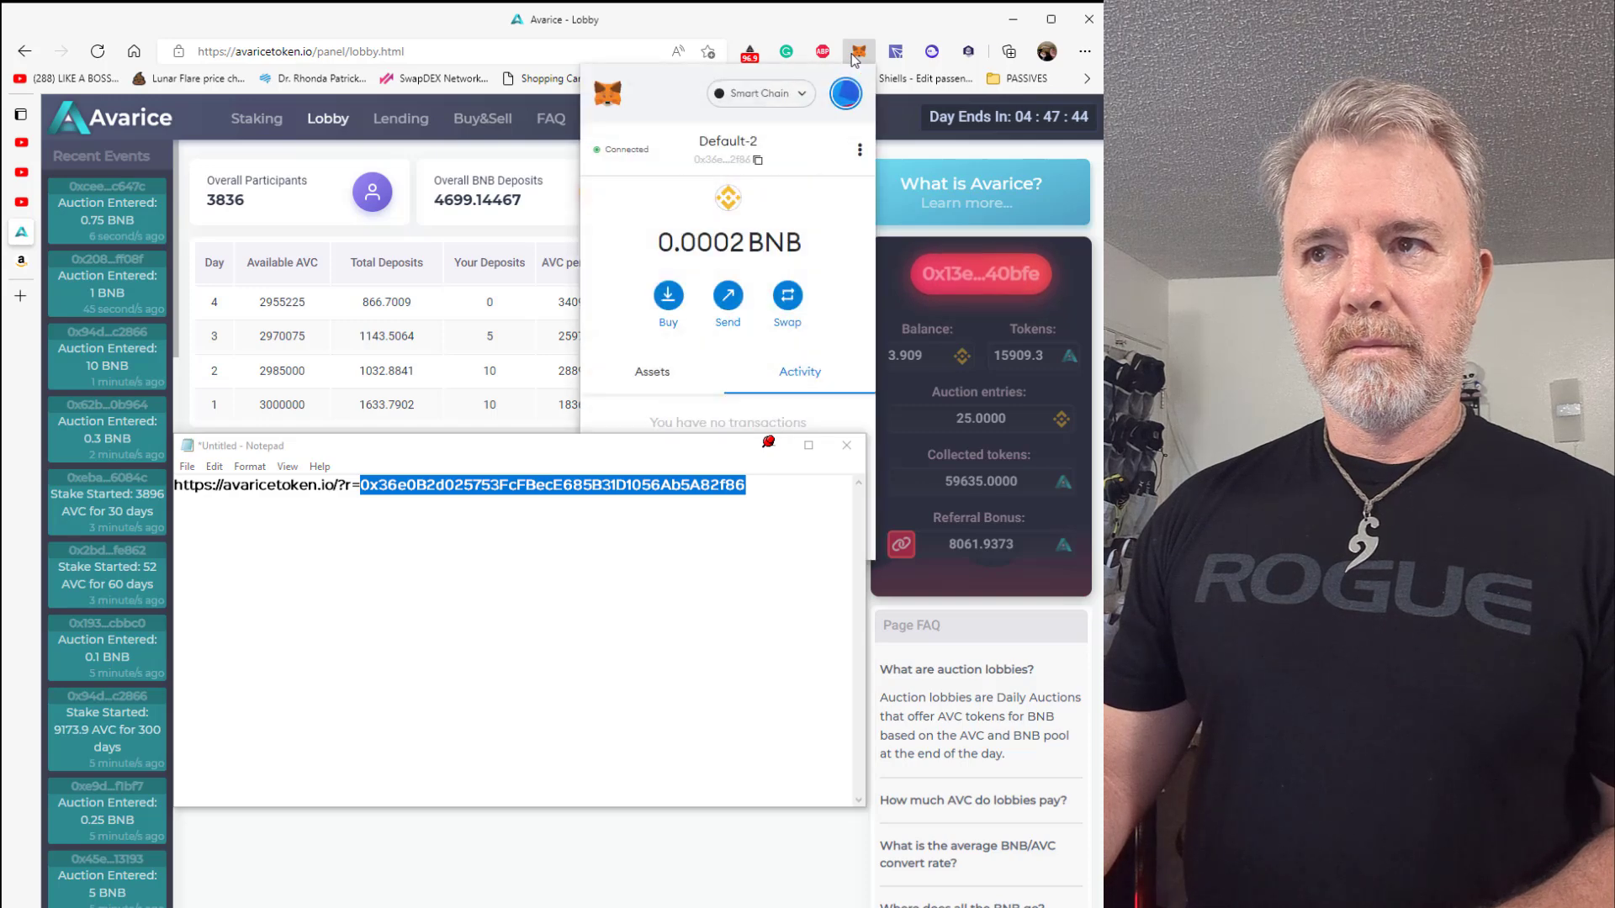
{"action": "left_click", "coordinate": [729, 141]}
{"action": "left_click", "coordinate": [536, 614]}
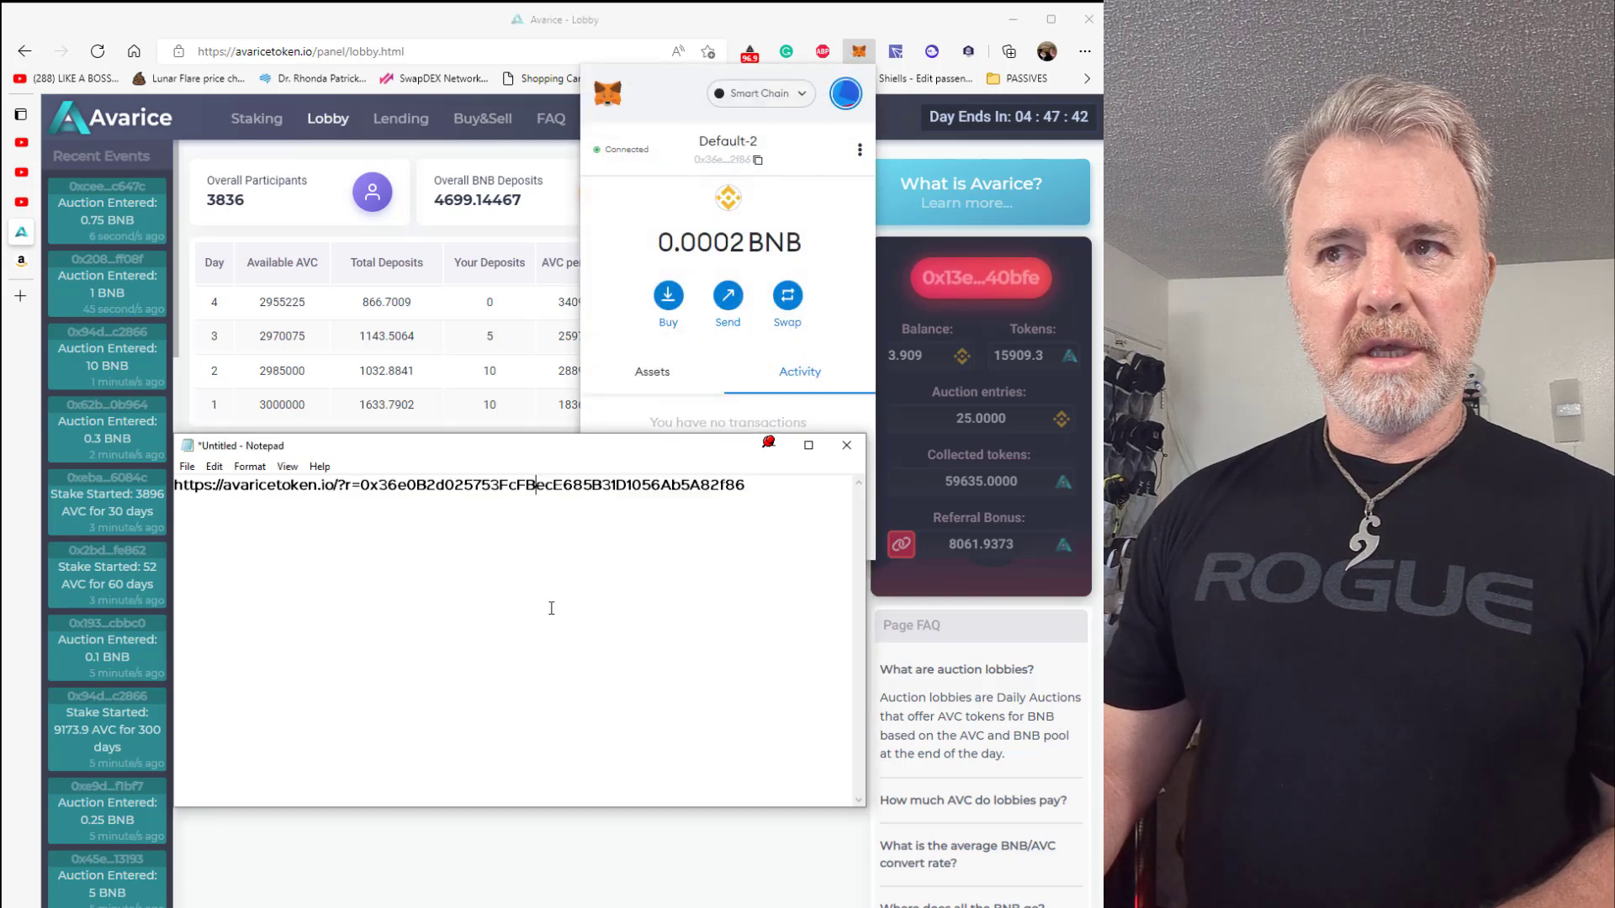
{"action": "left_click_drag", "start_coordinate": [755, 490], "coordinate": [364, 495]}
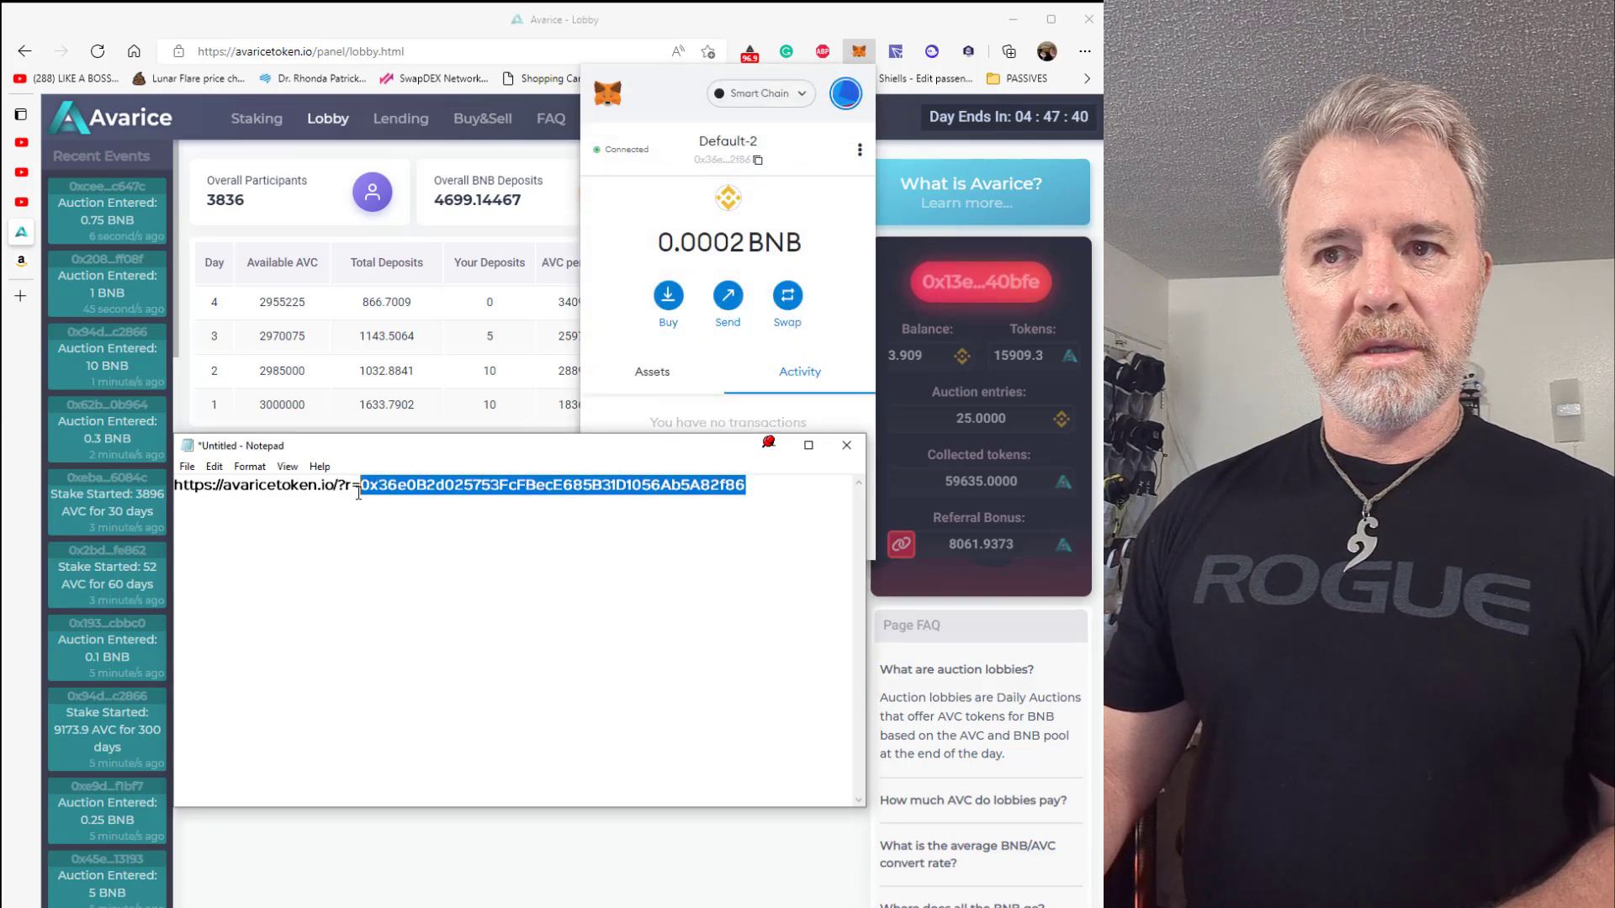